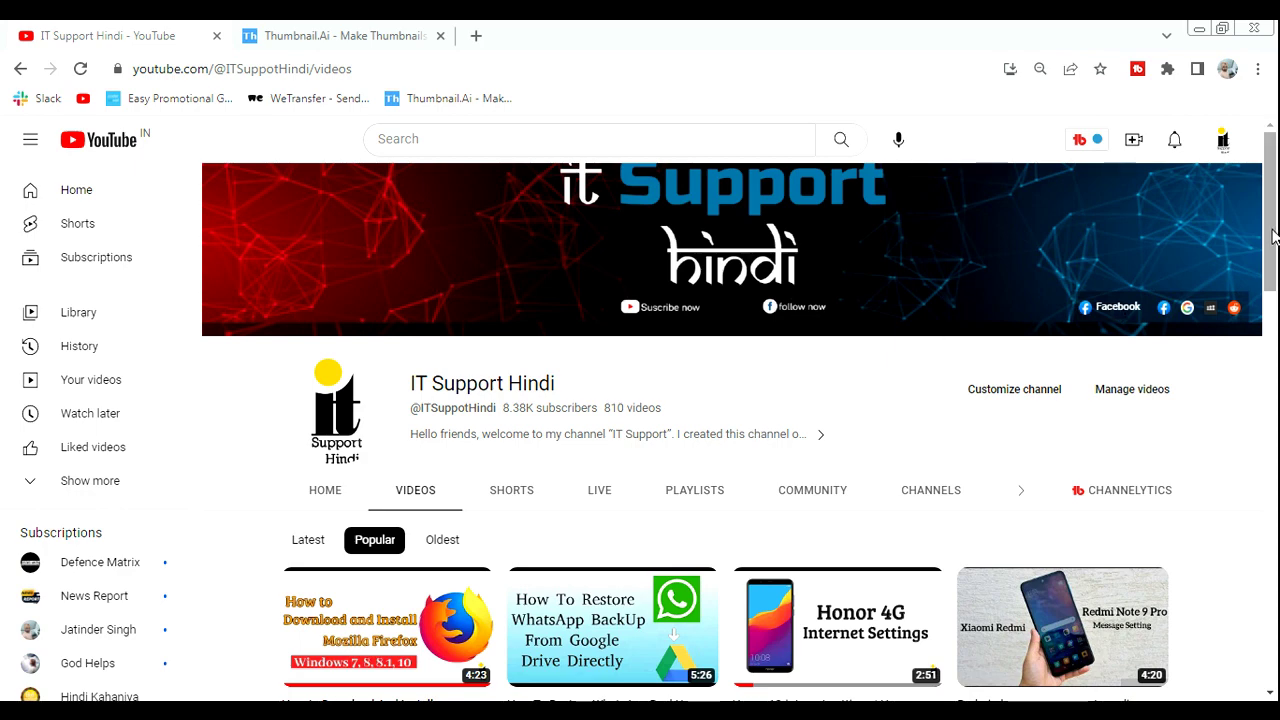
Log into Thumbnail.AI with the saved credentials and open the Generate a Thumbnail form.
{"action": "left_click_drag", "start_coordinate": [1272, 235], "coordinate": [1270, 325]}
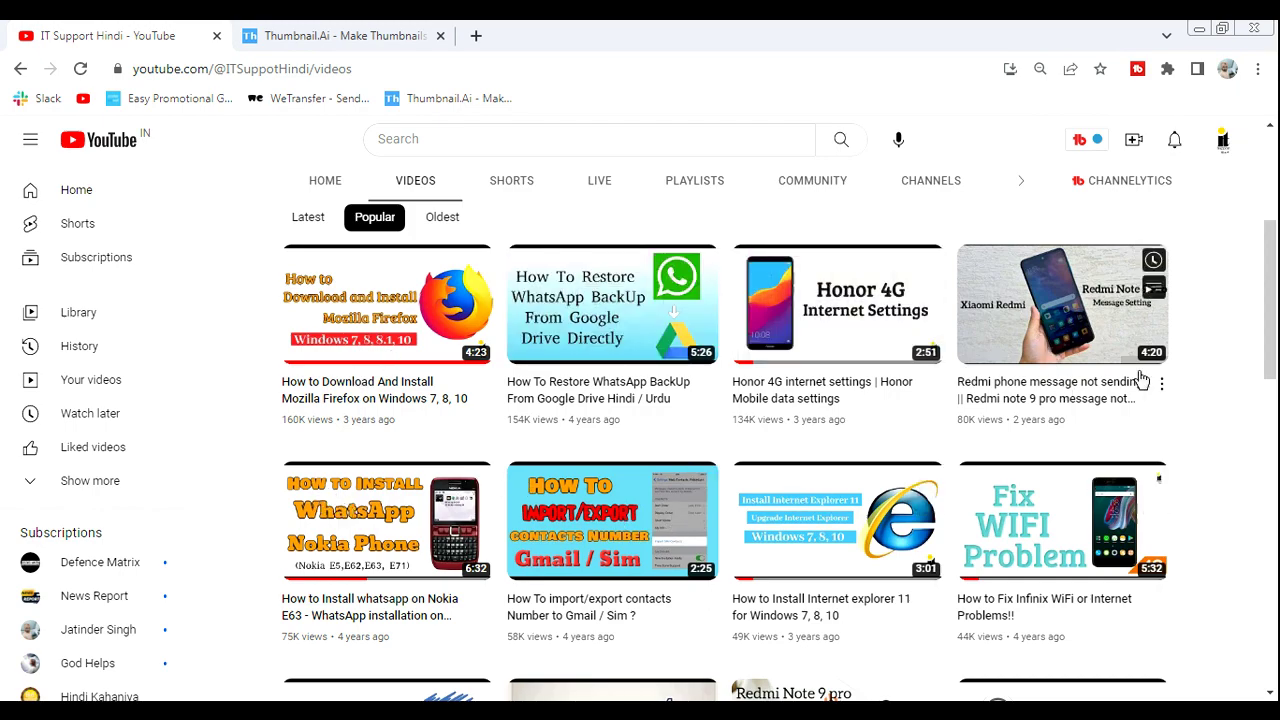
{"action": "mouse_move", "coordinate": [1268, 300]}
{"action": "left_mouse_down"}
{"action": "mouse_move", "coordinate": [1277, 540]}
{"action": "mouse_move", "coordinate": [1277, 175]}
{"action": "left_mouse_up"}
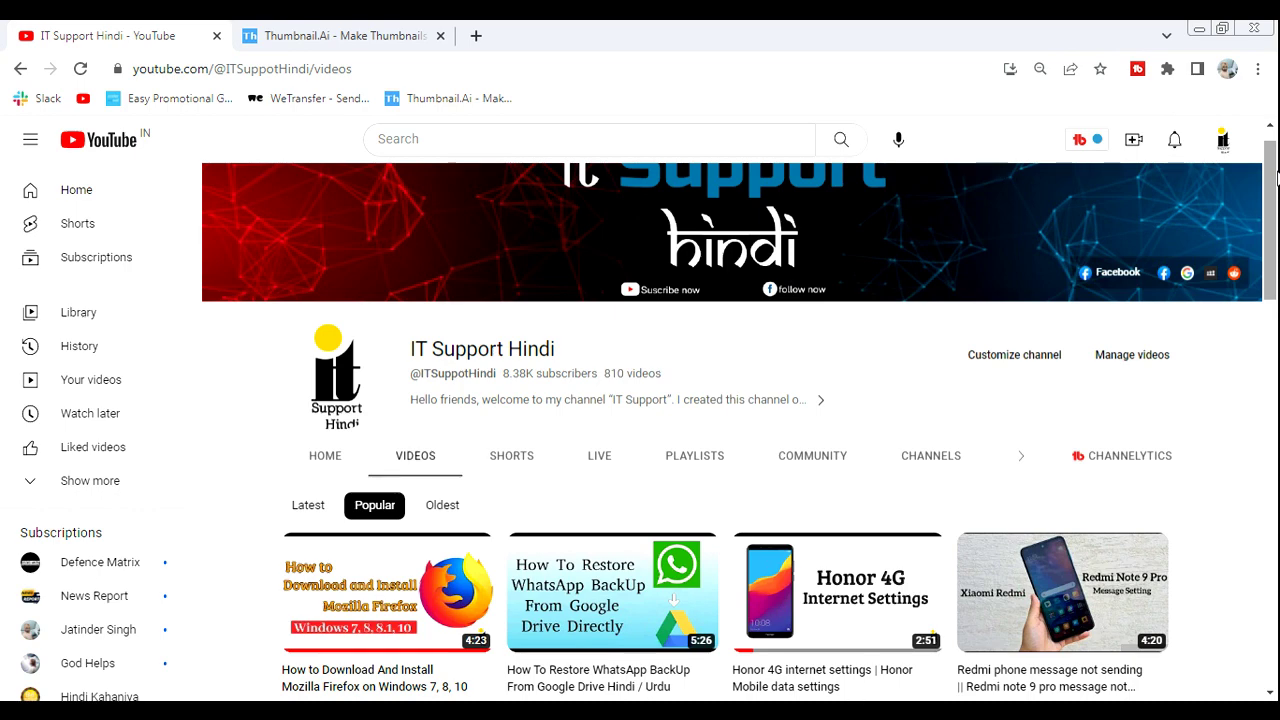
{"action": "scroll", "coordinate": [1276, 175], "scroll_direction": "up", "scroll_amount": 1}
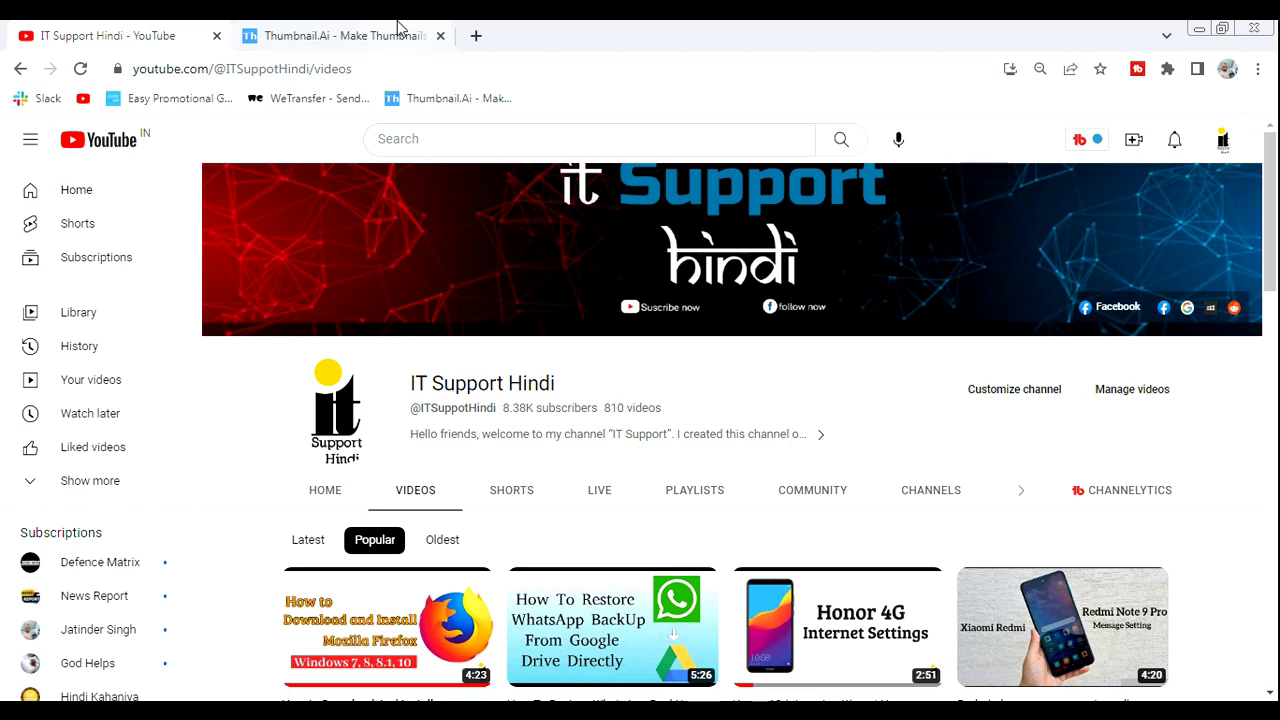
{"action": "left_click", "coordinate": [362, 28]}
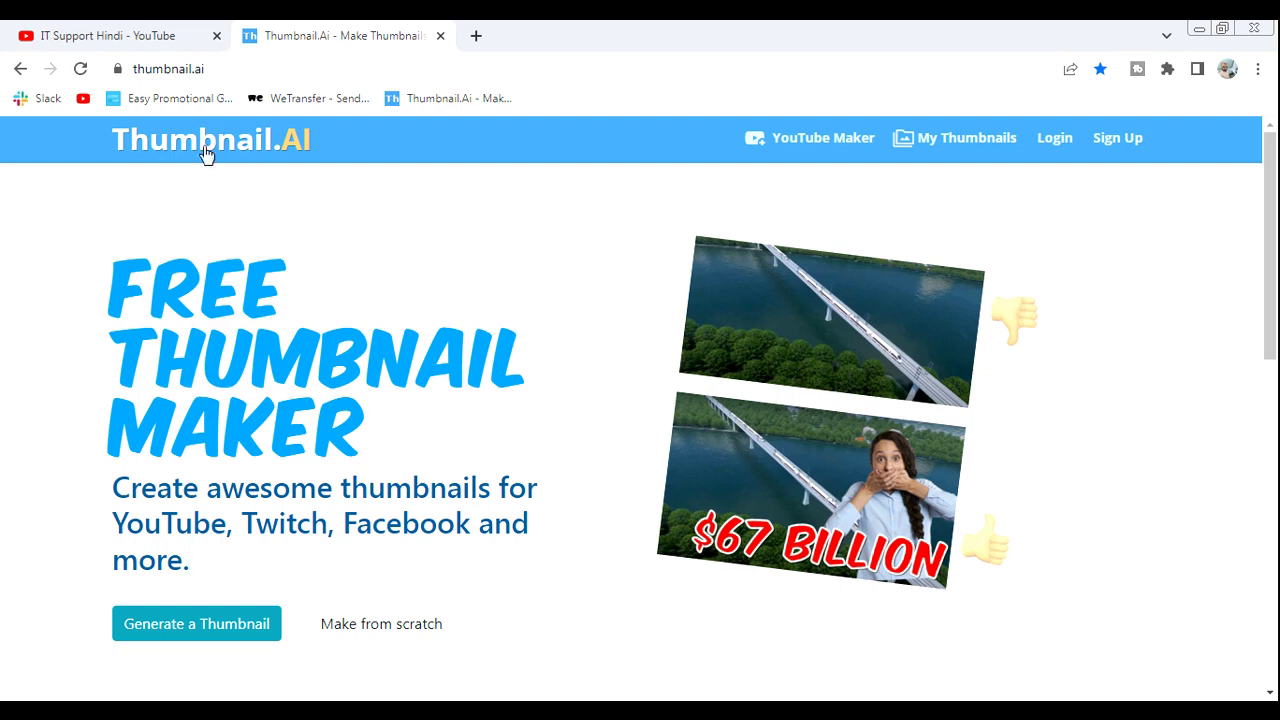
{"action": "left_click", "coordinate": [1057, 145]}
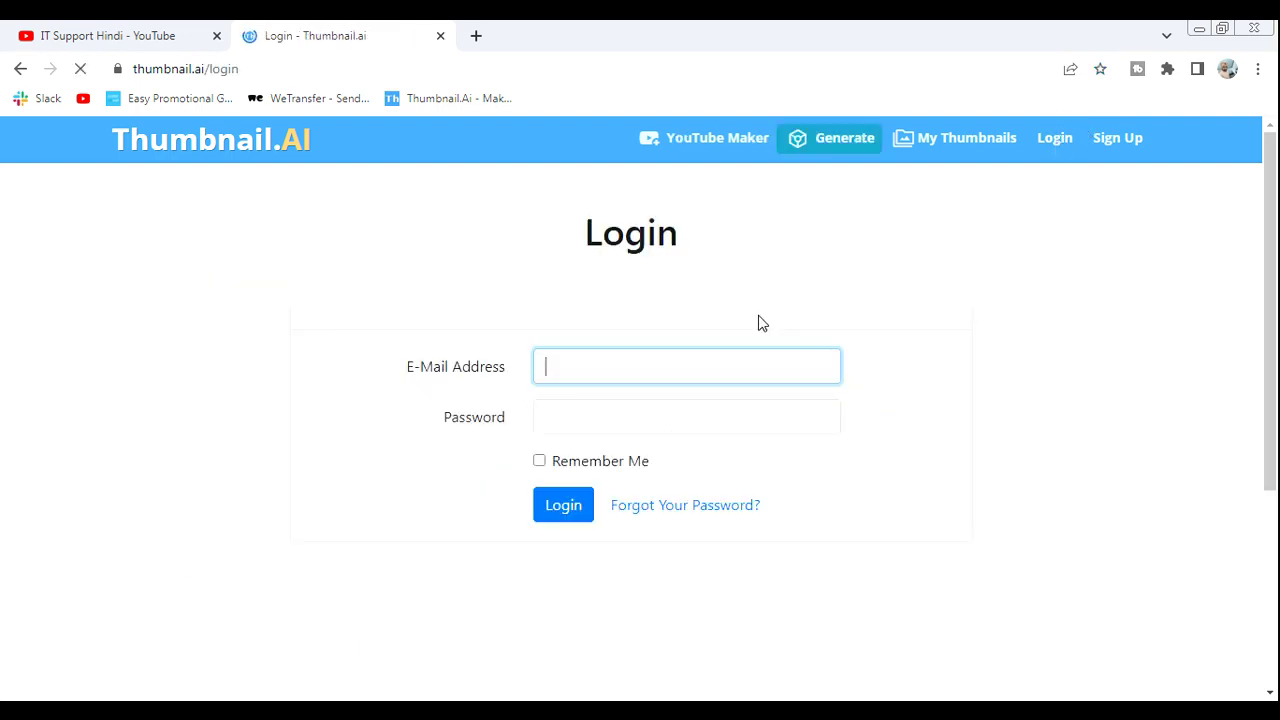
{"action": "left_click", "coordinate": [564, 508]}
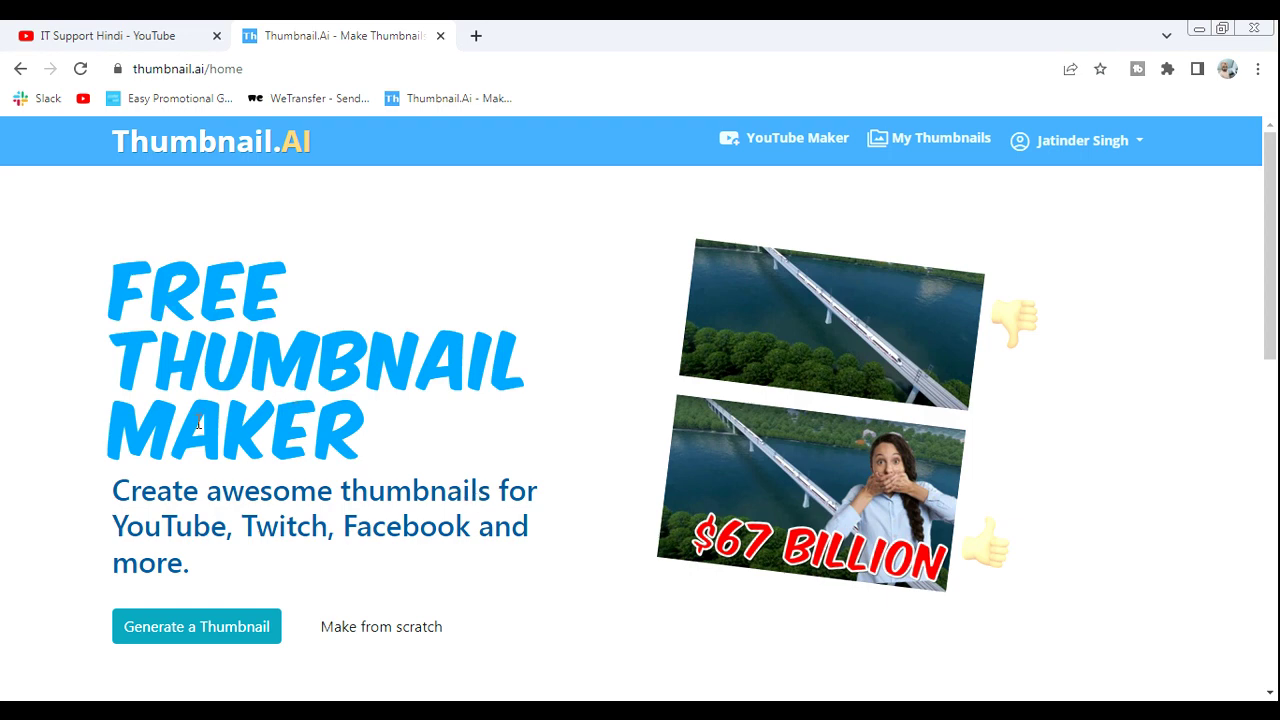
{"action": "left_click", "coordinate": [199, 636]}
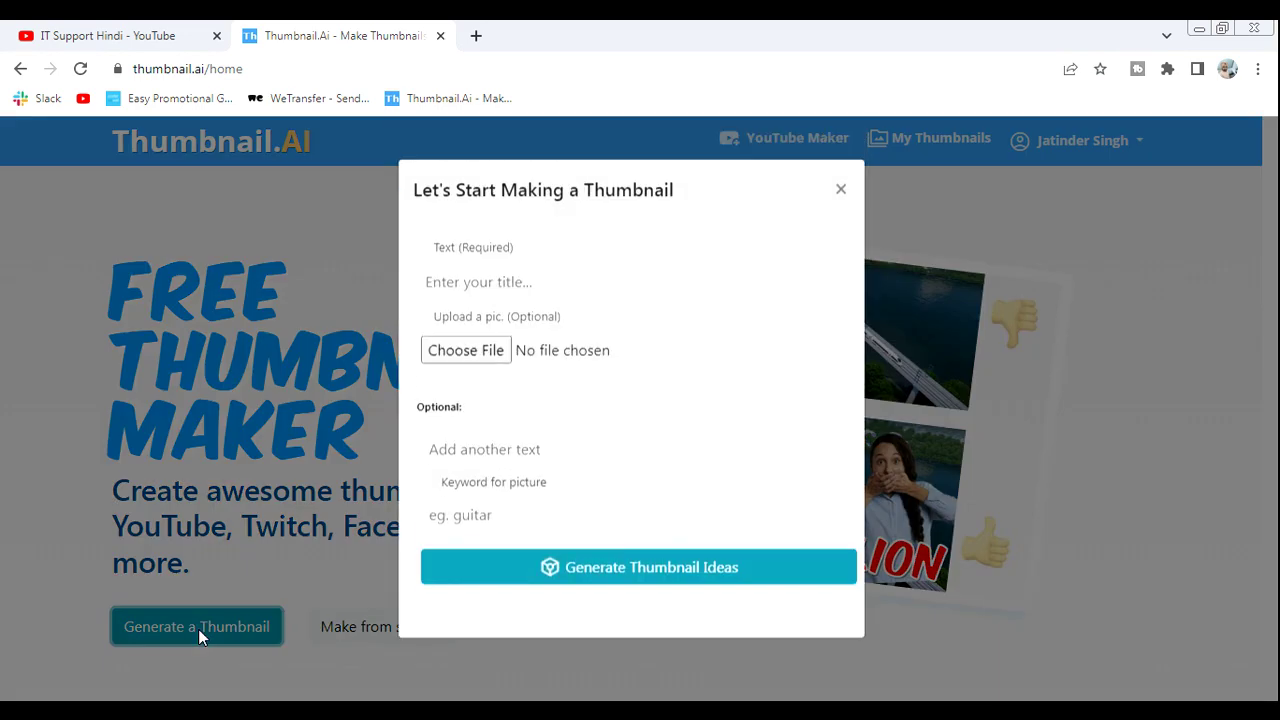
Enter the title 'sdfasdfasdfas' and upload the hair-transplant before-and-after image.
{"action": "left_click", "coordinate": [527, 311]}
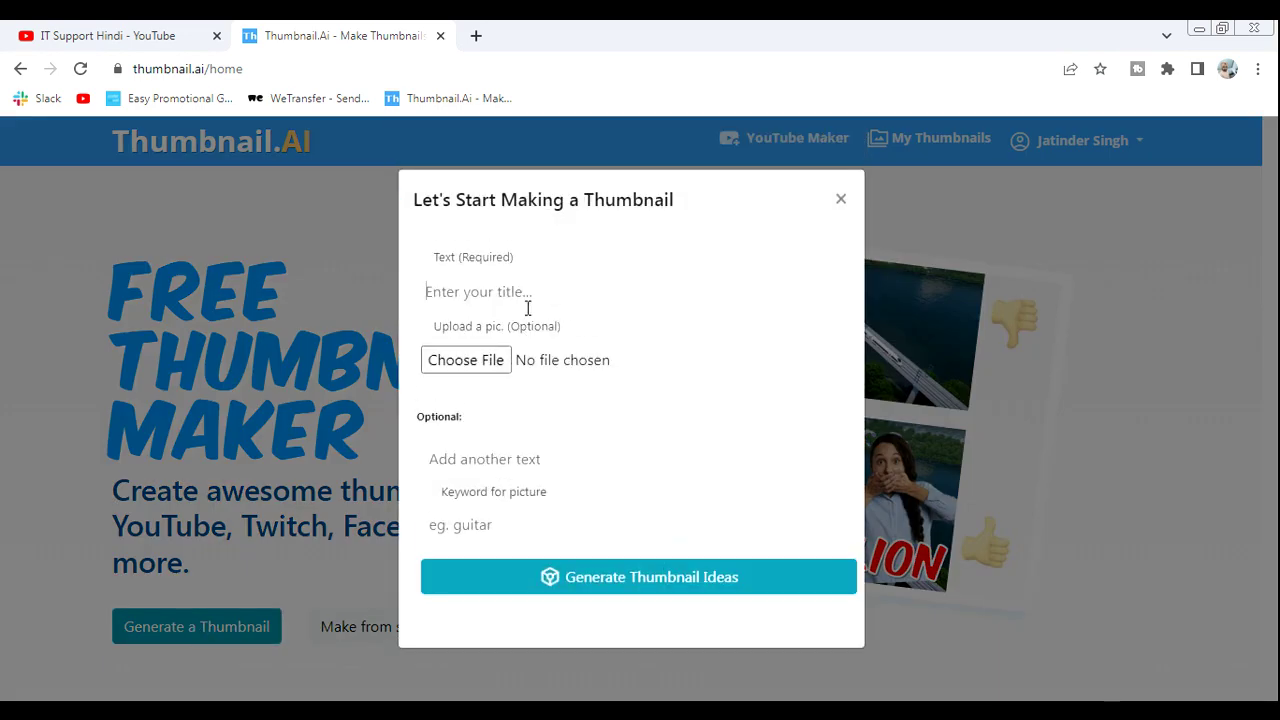
{"action": "type", "text": "sdfasdfasdfas"}
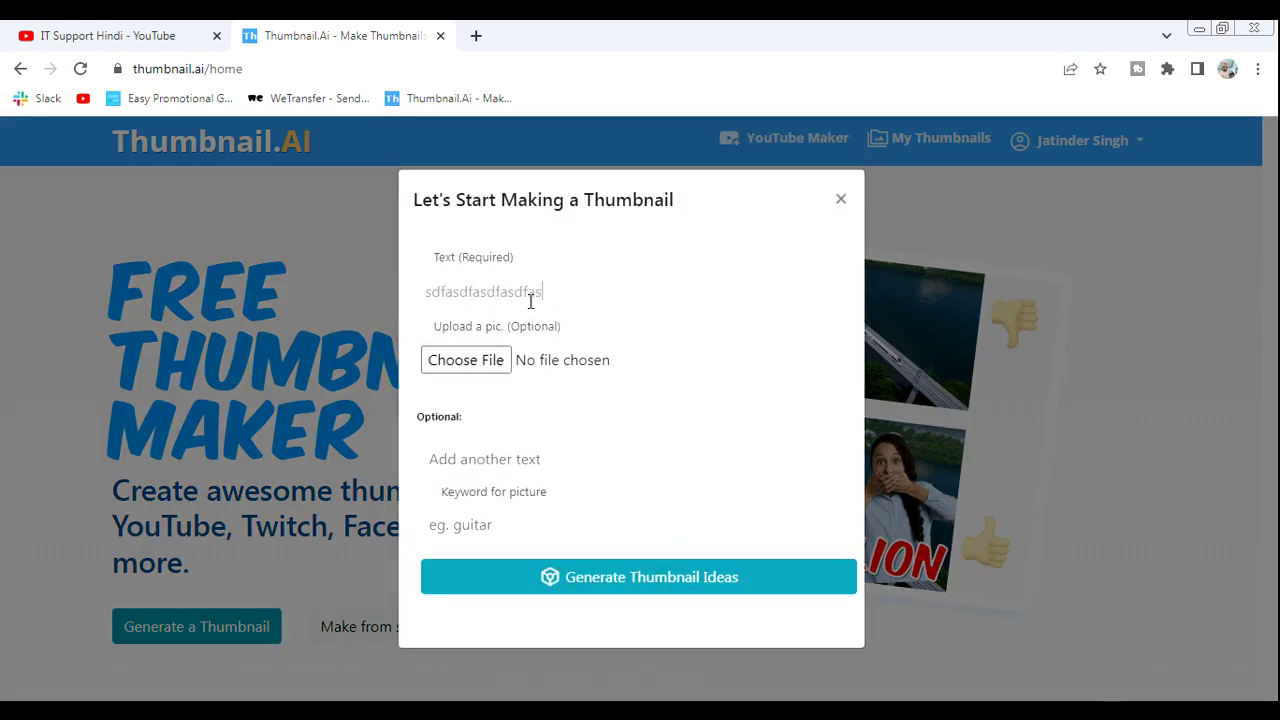
{"action": "left_click", "coordinate": [466, 360]}
{"action": "left_click_drag", "start_coordinate": [877, 309], "coordinate": [872, 445]}
{"action": "left_click", "coordinate": [725, 312]}
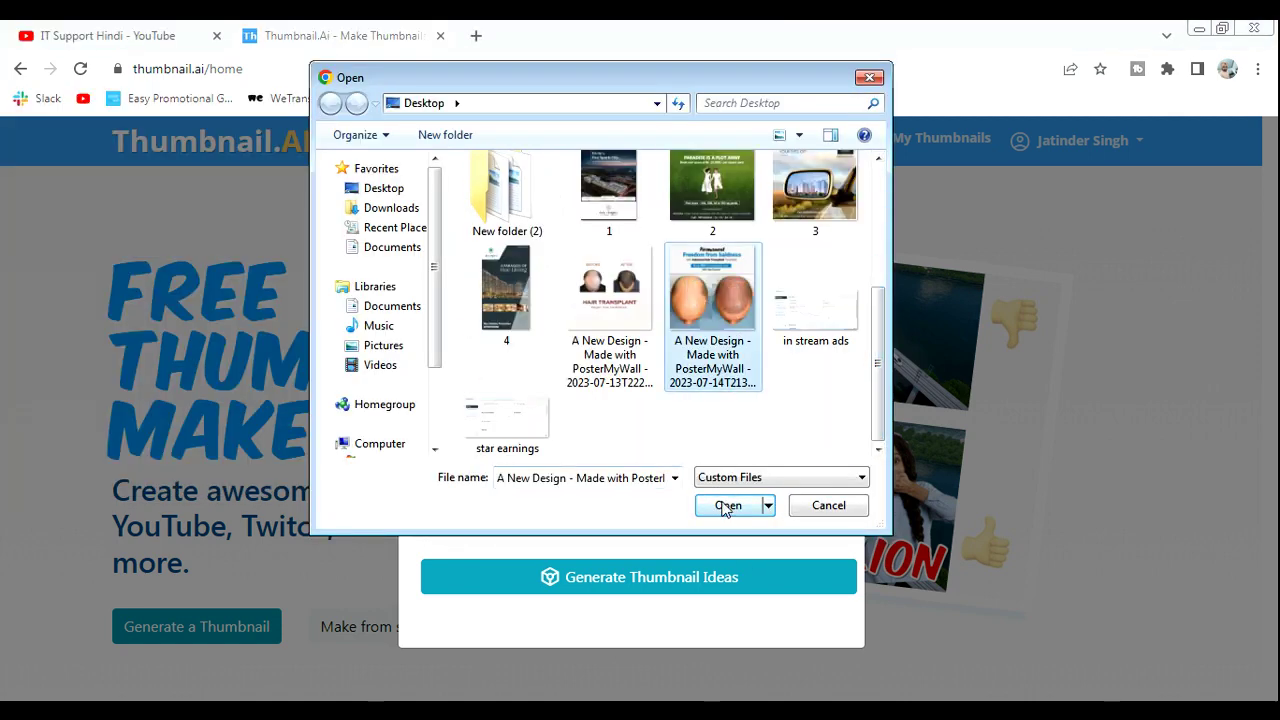
{"action": "left_click", "coordinate": [725, 505]}
Add the second text 'fsfasdfasdfas' and keyword 'asfasdfasd', then generate thumbnail ideas.
{"action": "left_click", "coordinate": [487, 583]}
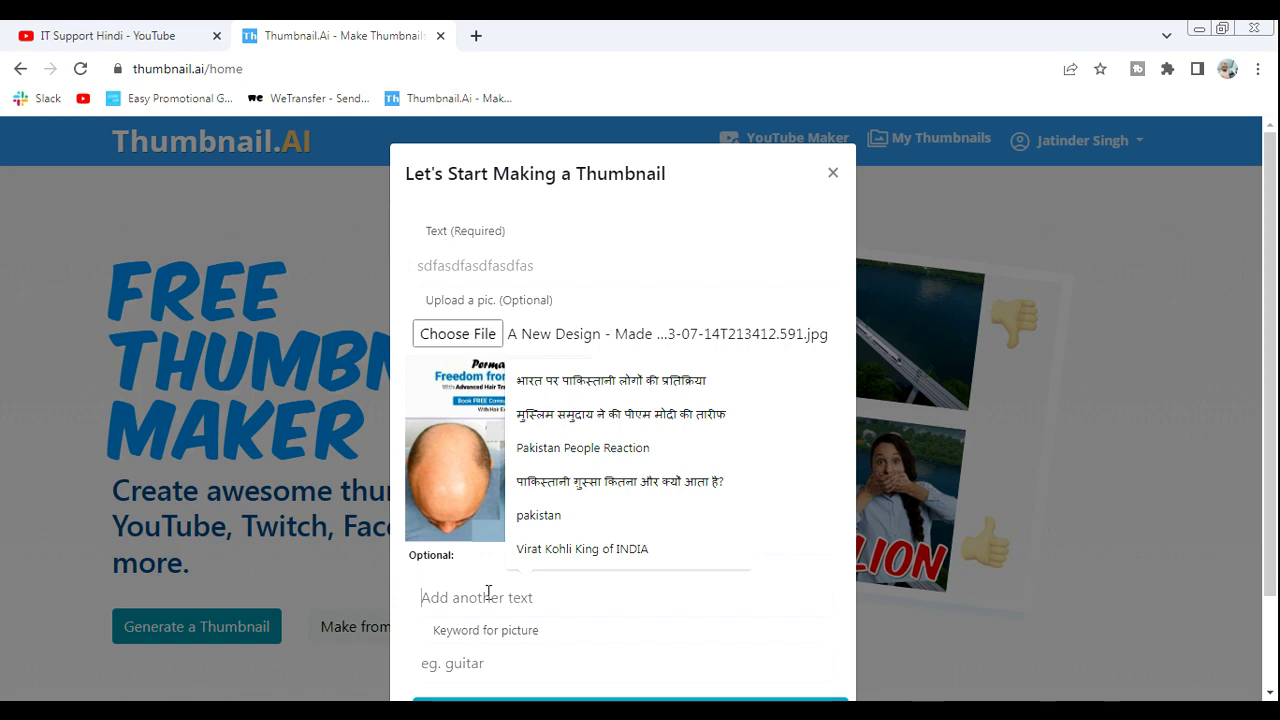
{"action": "type", "text": "fsfasdfasdfas"}
{"action": "scroll", "coordinate": [1277, 457], "scroll_direction": "down", "scroll_amount": 2}
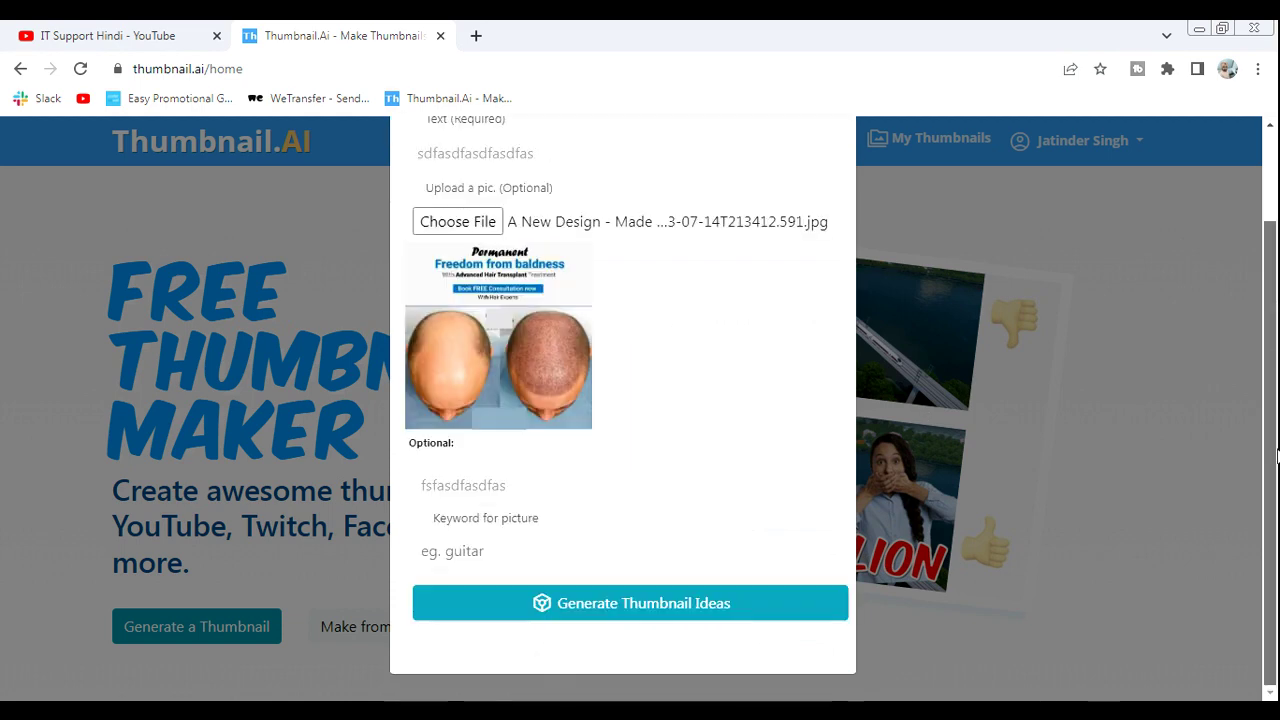
{"action": "left_click", "coordinate": [501, 544]}
{"action": "type", "text": "asfasdfasd"}
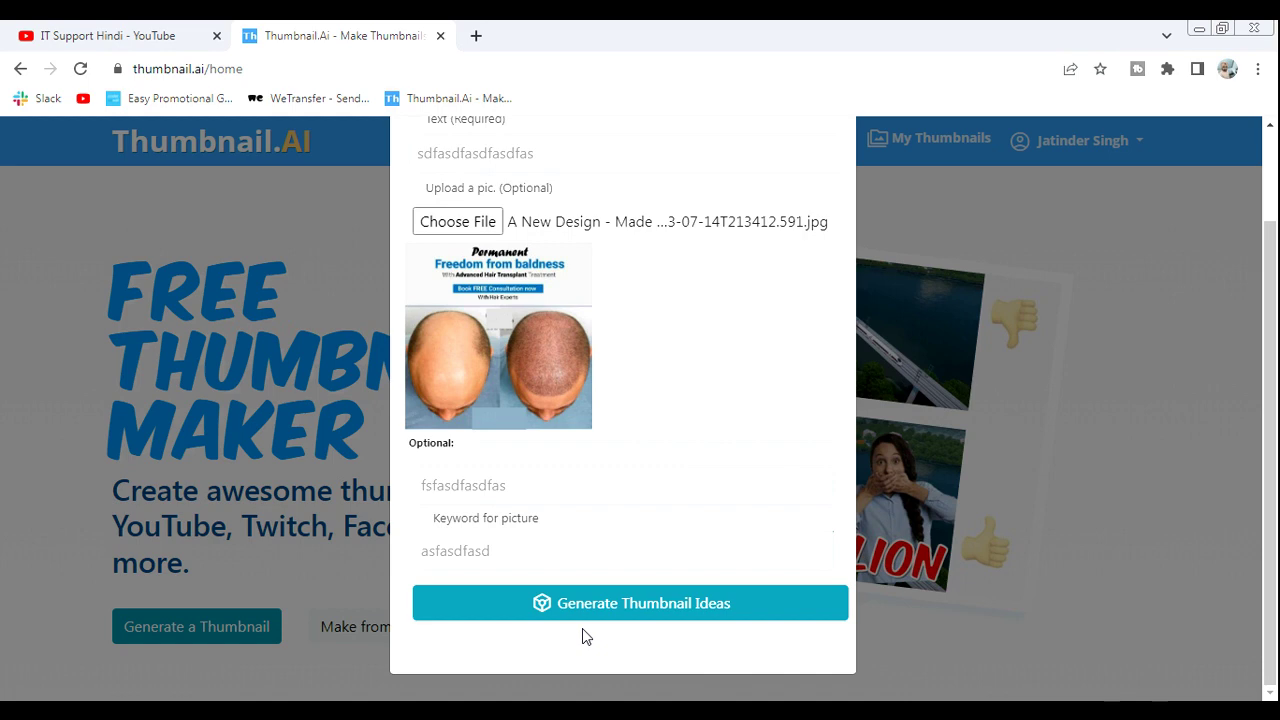
{"action": "left_click", "coordinate": [595, 606]}
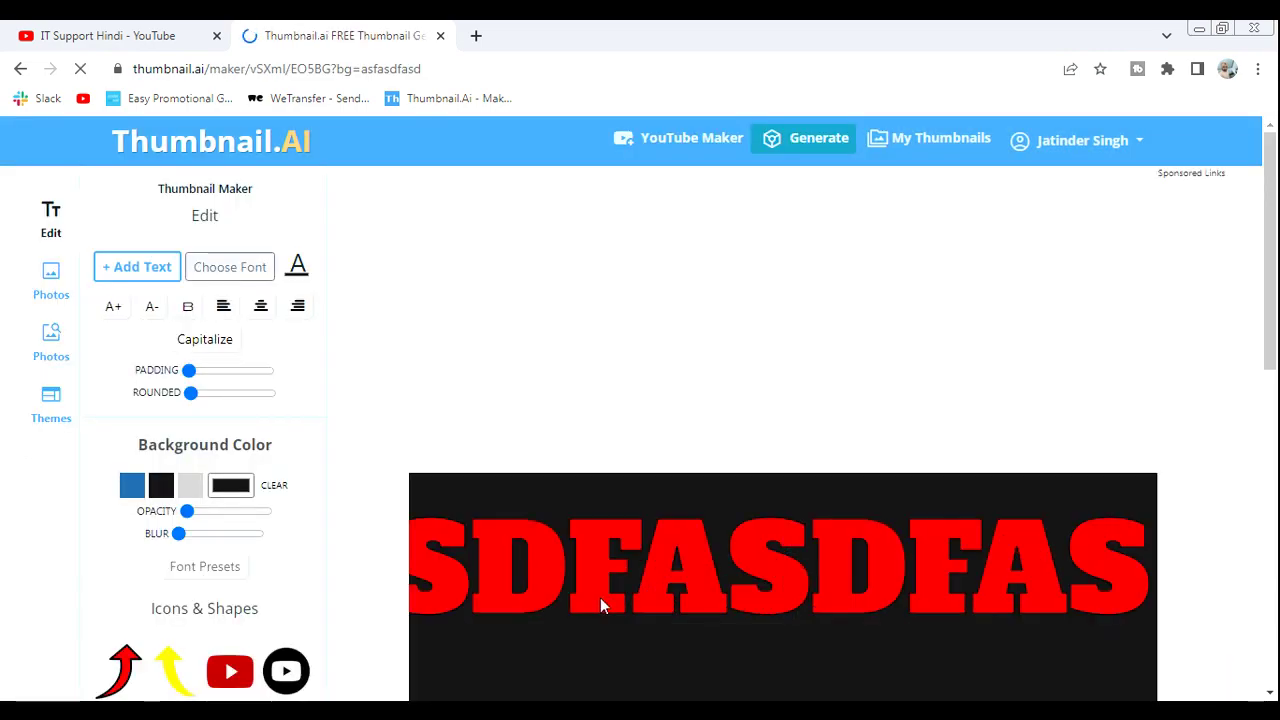
Apply a different theme from the Themes gallery and move the red title up and left.
{"action": "scroll", "coordinate": [1277, 400], "scroll_direction": "down", "scroll_amount": 3}
{"action": "scroll", "coordinate": [1277, 400], "scroll_direction": "up", "scroll_amount": 1}
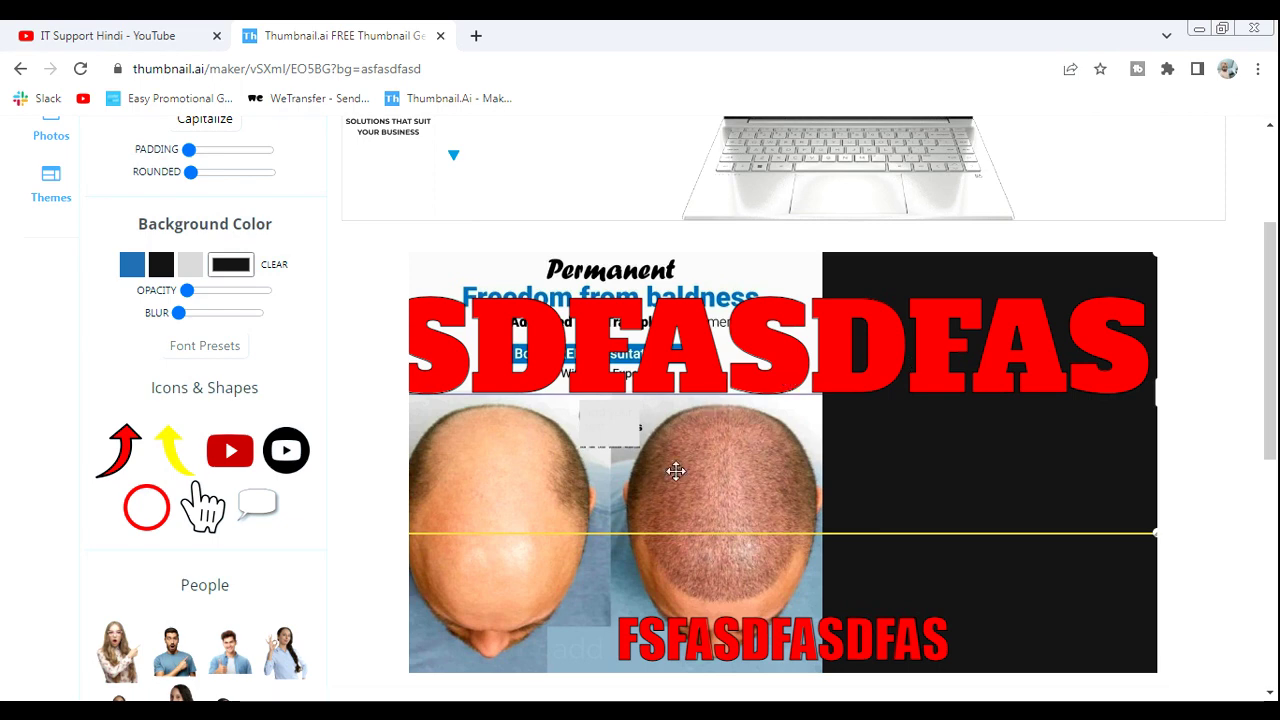
{"action": "left_click", "coordinate": [57, 198]}
{"action": "left_click", "coordinate": [166, 368]}
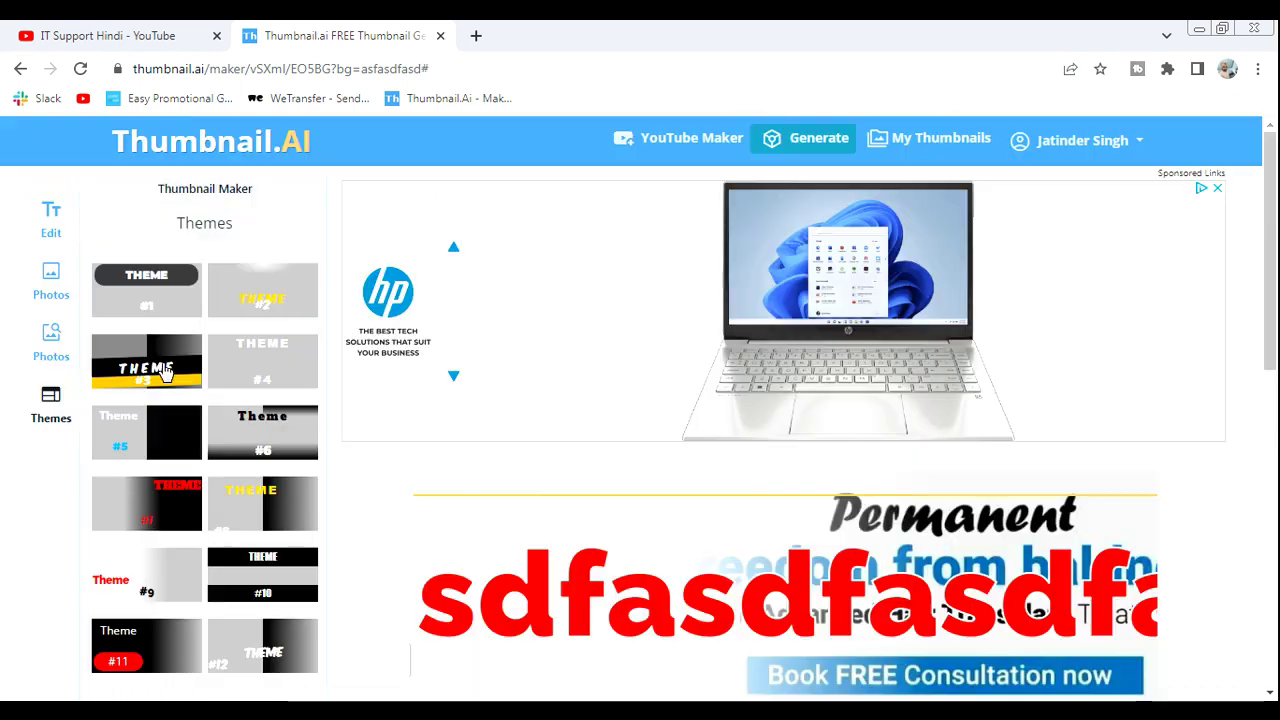
{"action": "left_click_drag", "start_coordinate": [1272, 196], "coordinate": [1274, 332]}
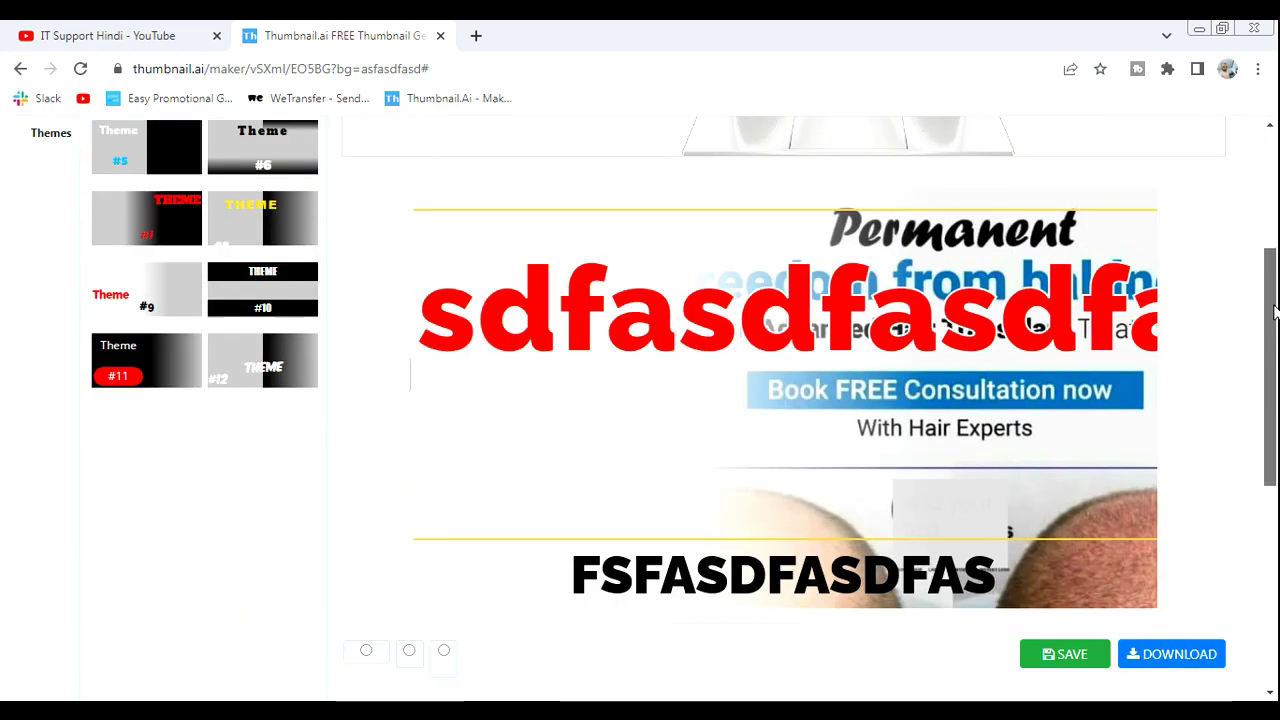
{"action": "left_click_drag", "start_coordinate": [1014, 343], "coordinate": [951, 294]}
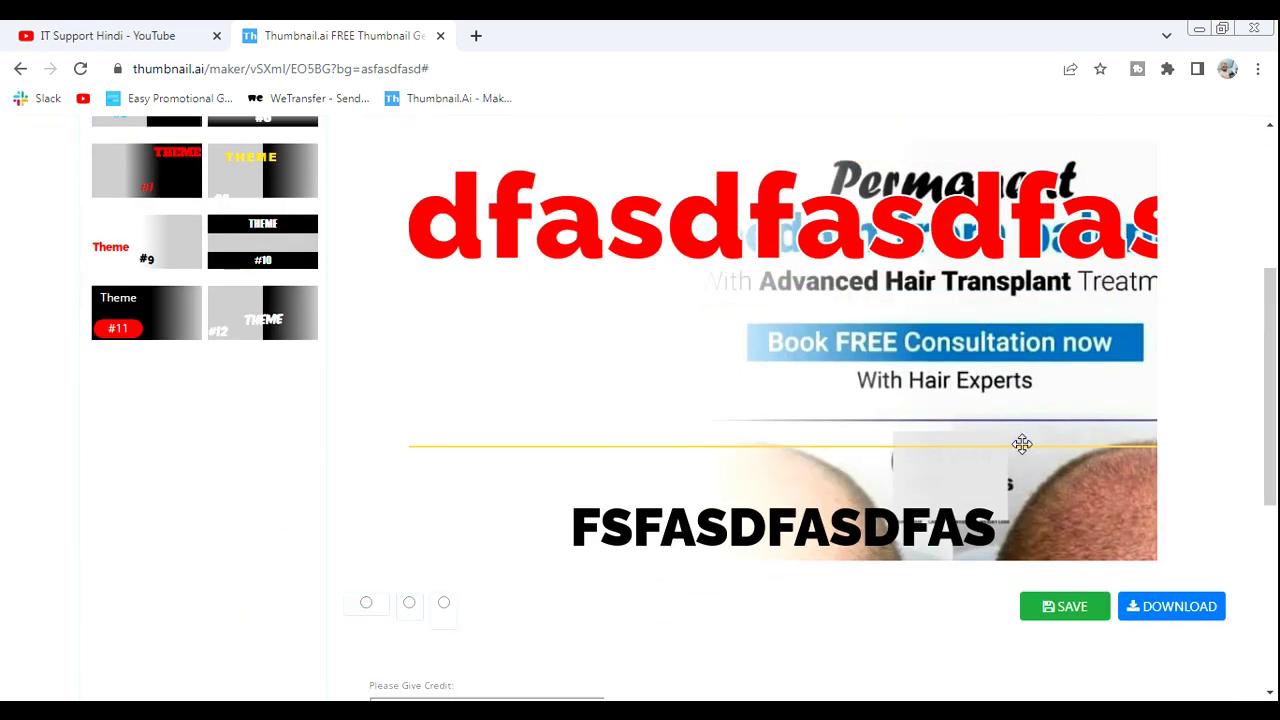
Reposition and shrink the red title, then move and narrow the black second line.
{"action": "left_click_drag", "start_coordinate": [1034, 440], "coordinate": [723, 389]}
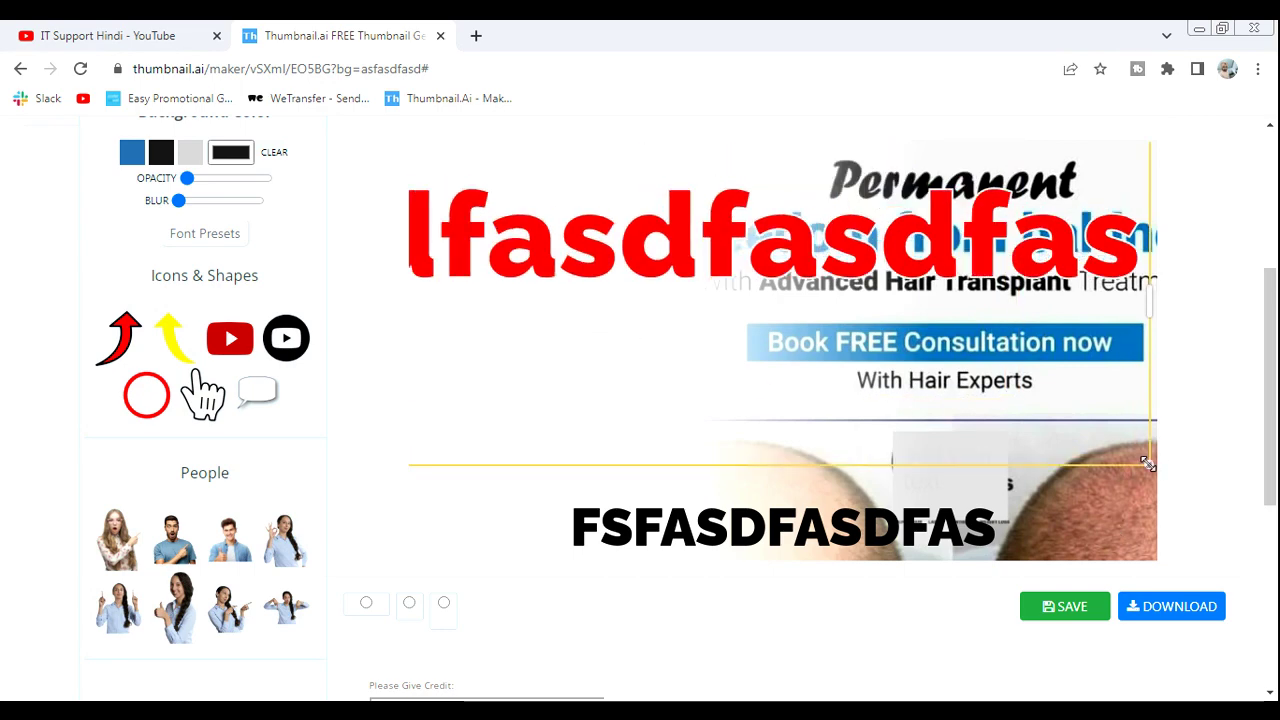
{"action": "left_click_drag", "start_coordinate": [1147, 464], "coordinate": [781, 376]}
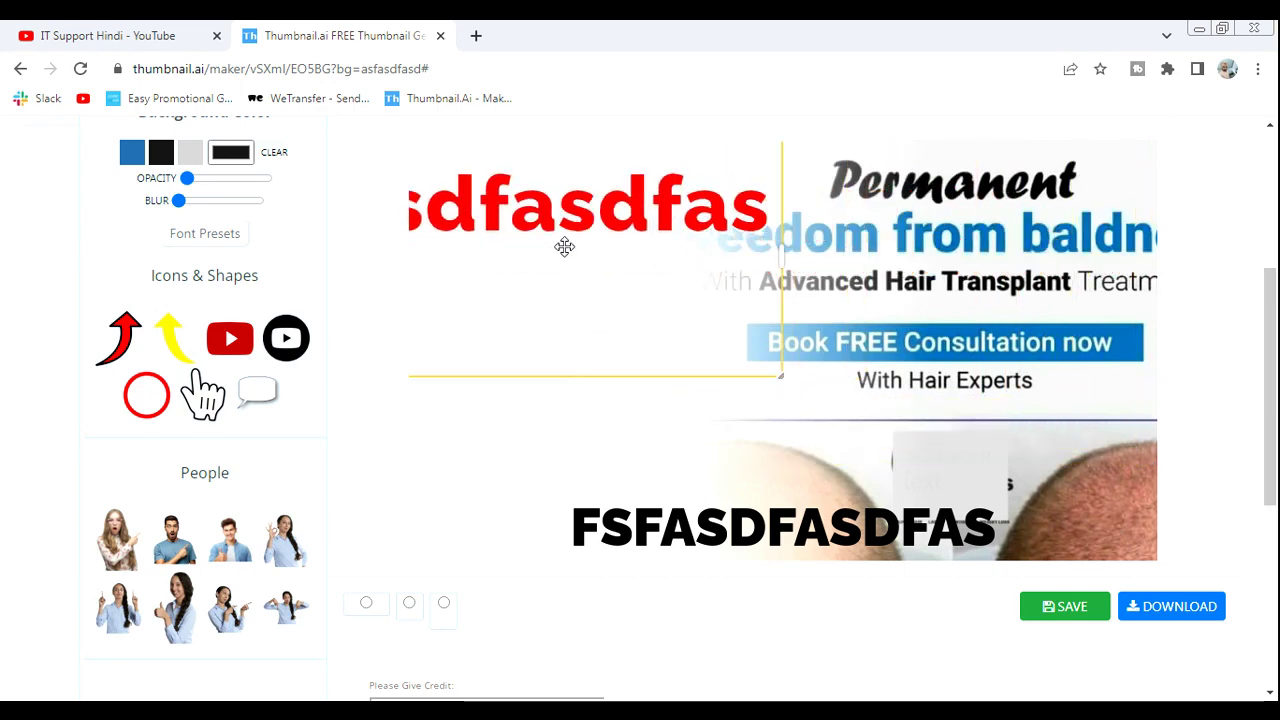
{"action": "left_click_drag", "start_coordinate": [565, 247], "coordinate": [896, 242]}
{"action": "left_click_drag", "start_coordinate": [1112, 387], "coordinate": [694, 449]}
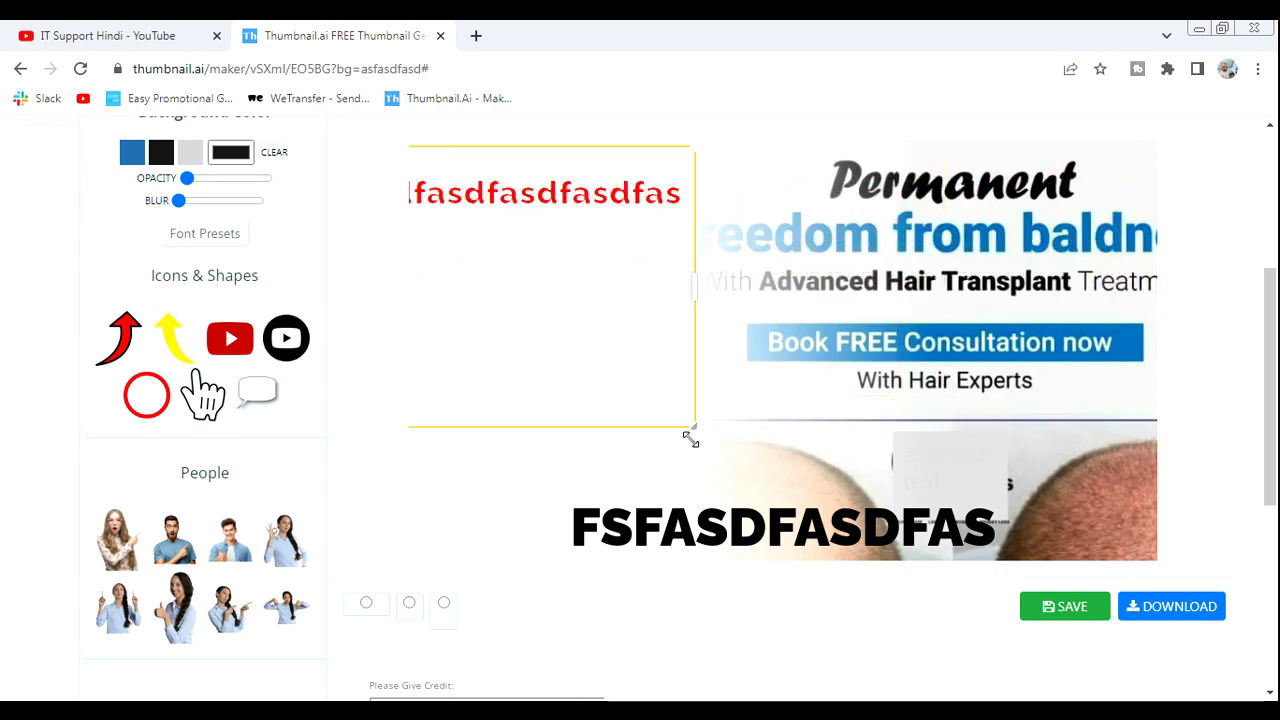
{"action": "left_click_drag", "start_coordinate": [845, 545], "coordinate": [753, 517]}
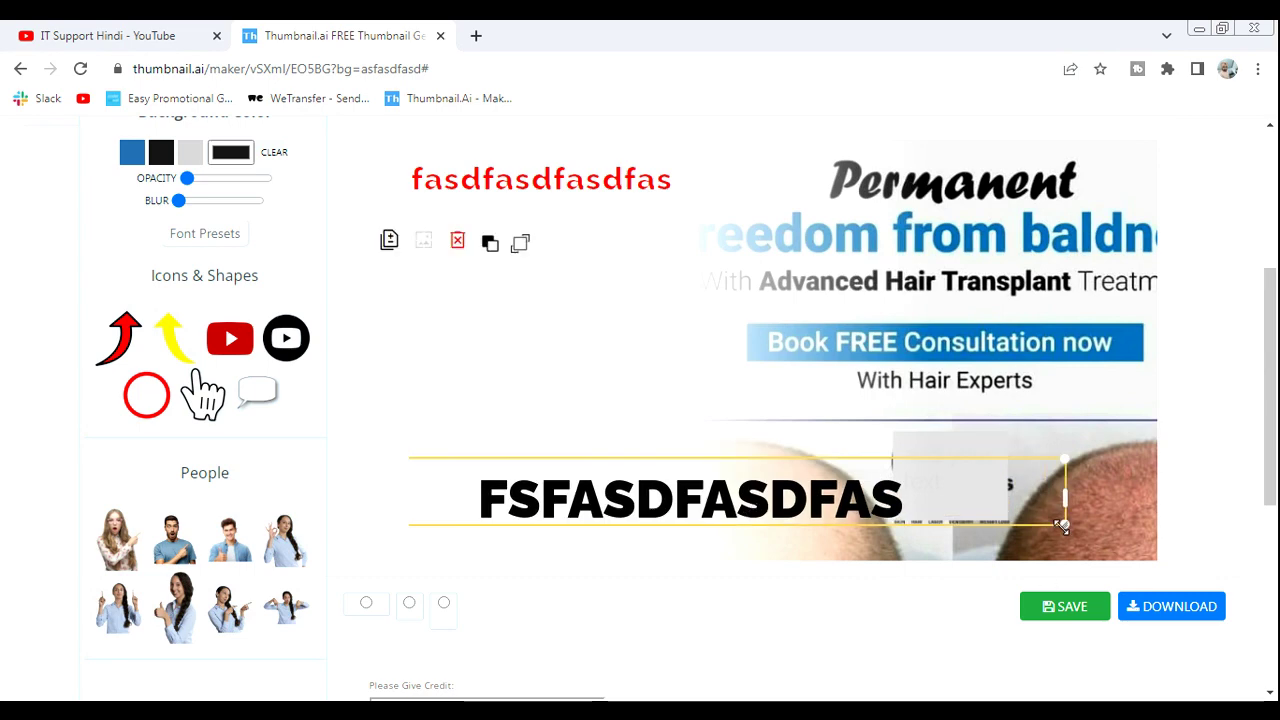
{"action": "left_click_drag", "start_coordinate": [1062, 527], "coordinate": [817, 519]}
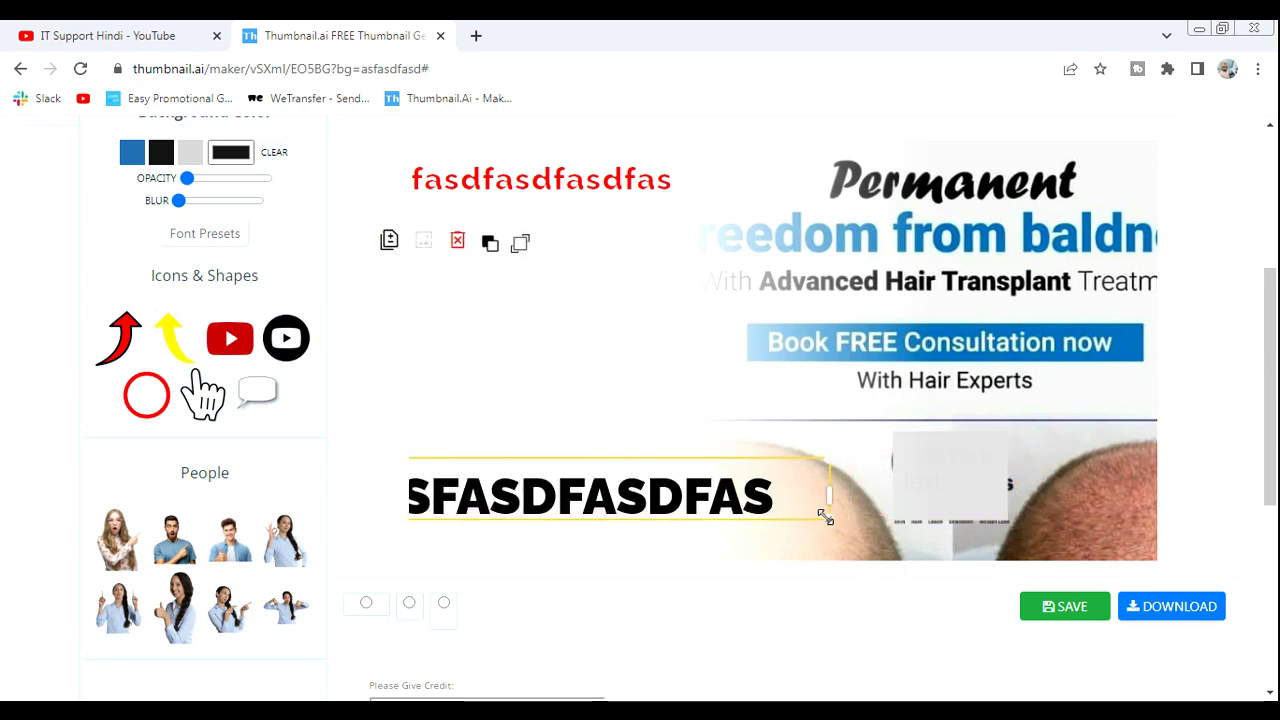
{"action": "left_click", "coordinate": [987, 387]}
Move and resize the hair-transplant image so both heads show on the right.
{"action": "mouse_move", "coordinate": [1047, 390]}
{"action": "left_mouse_down"}
{"action": "mouse_move", "coordinate": [990, 300]}
{"action": "mouse_move", "coordinate": [786, 163]}
{"action": "left_mouse_up"}
{"action": "scroll", "coordinate": [789, 110], "scroll_direction": "up", "scroll_amount": 3}
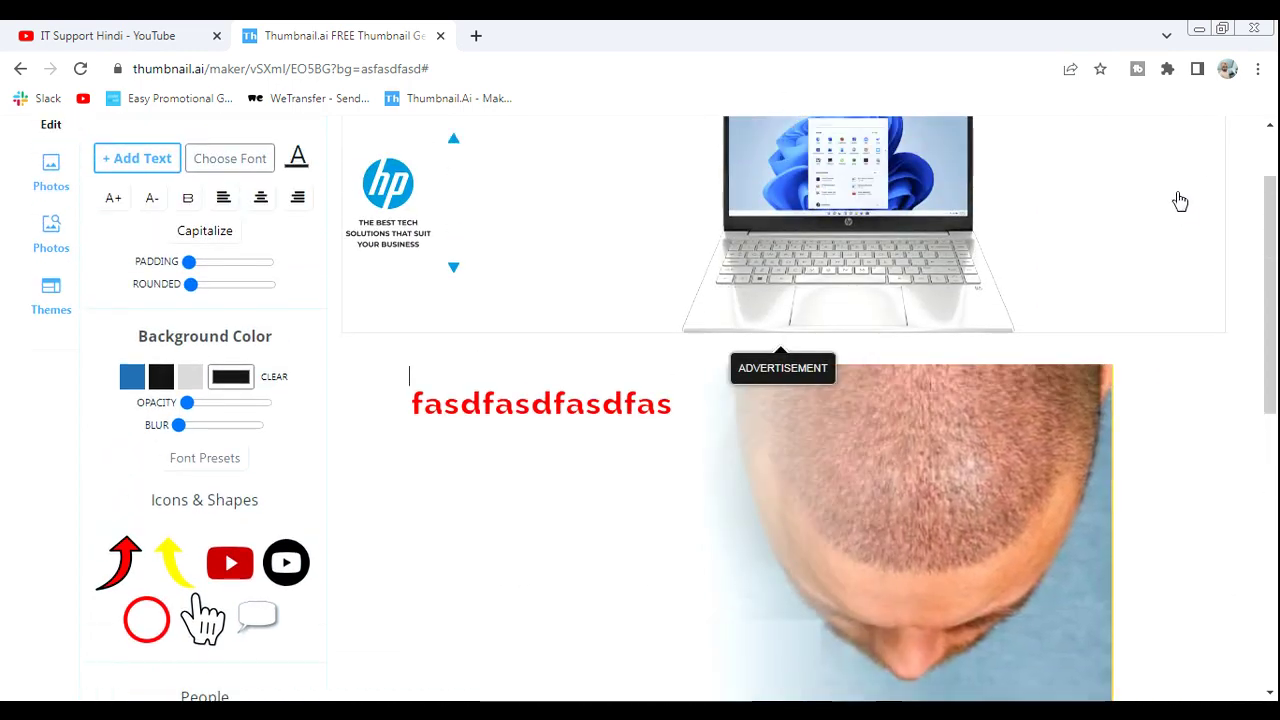
{"action": "scroll", "coordinate": [1126, 408], "scroll_direction": "down", "scroll_amount": 3}
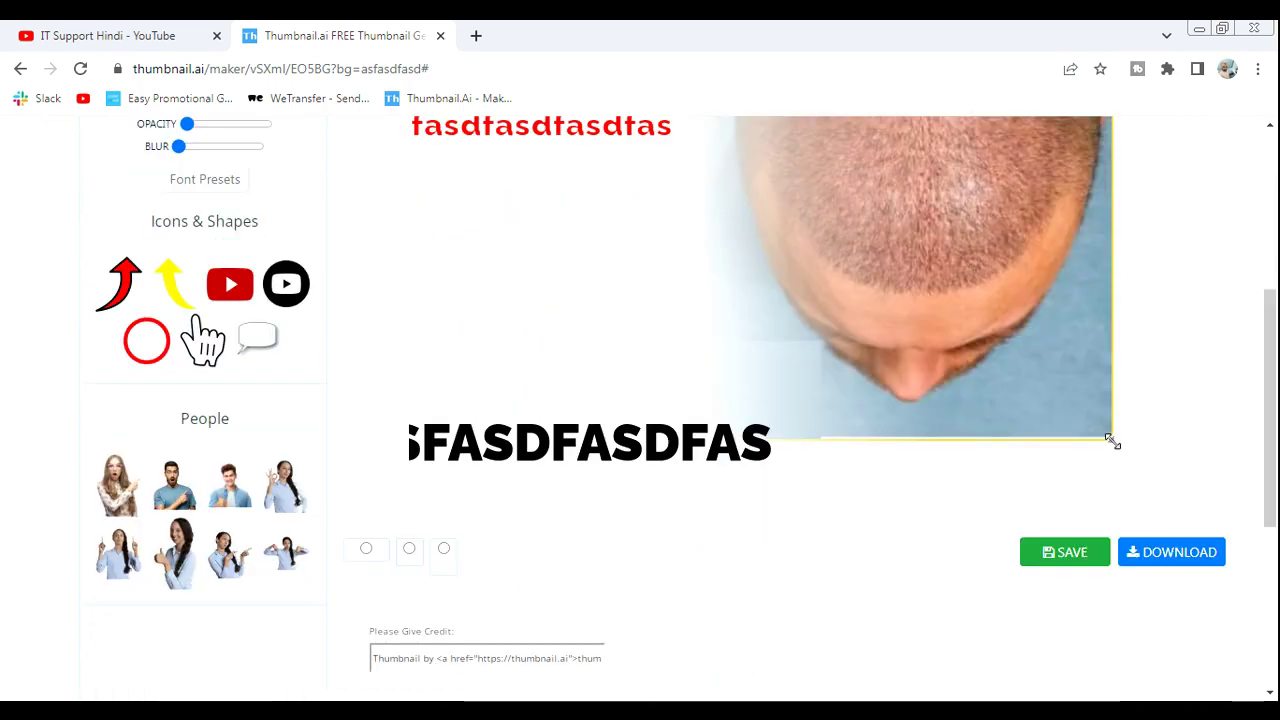
{"action": "mouse_move", "coordinate": [1112, 441]}
{"action": "left_mouse_down"}
{"action": "mouse_move", "coordinate": [1098, 462]}
{"action": "mouse_move", "coordinate": [886, 323]}
{"action": "left_mouse_up"}
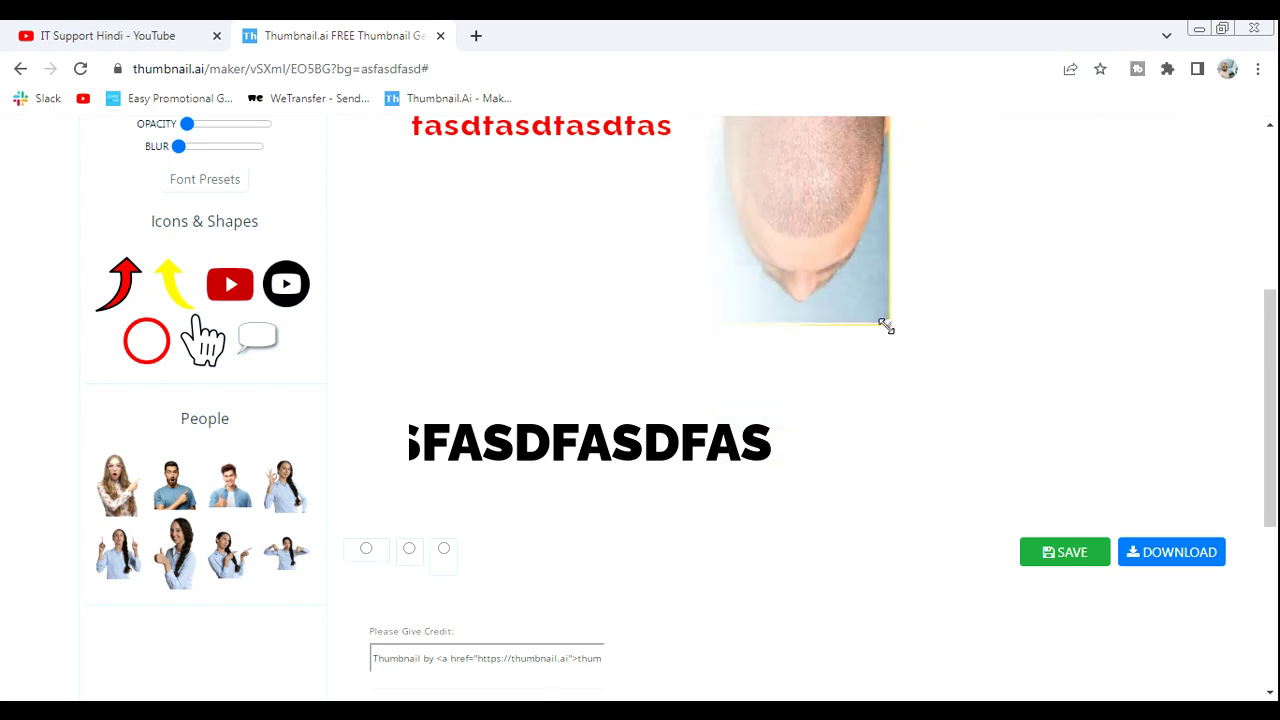
{"action": "left_click_drag", "start_coordinate": [943, 371], "coordinate": [1086, 438]}
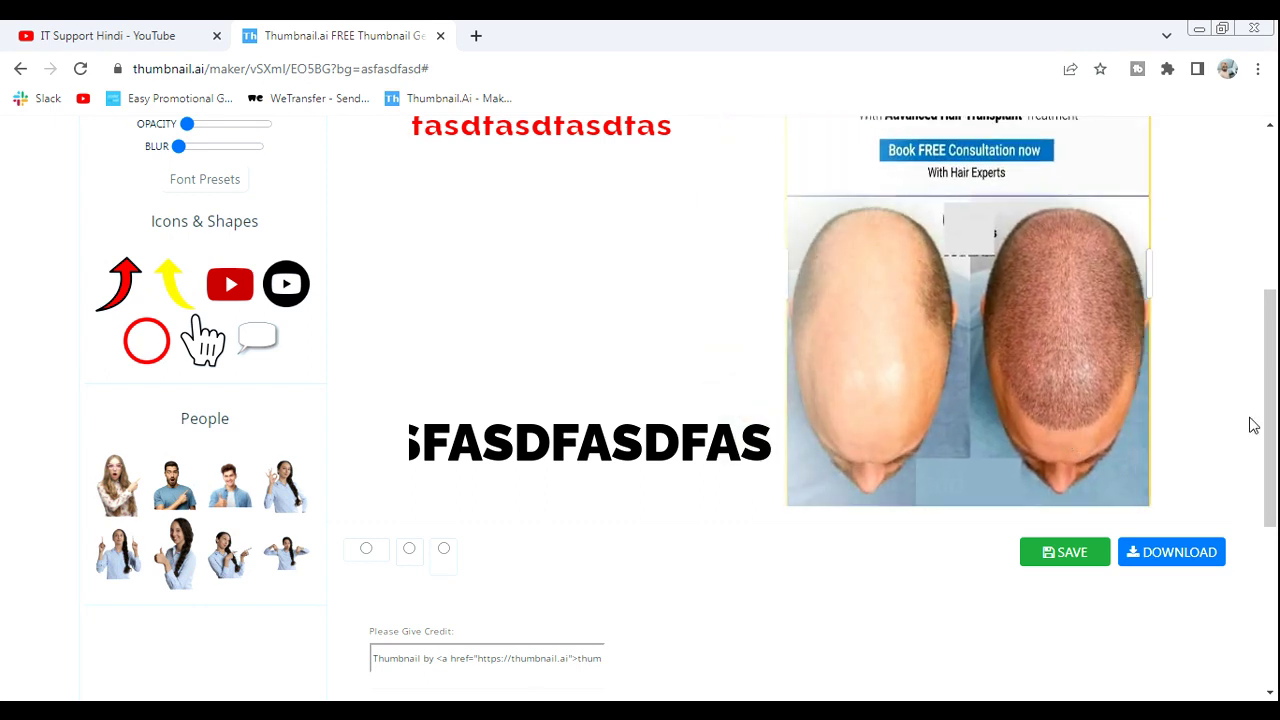
{"action": "left_click_drag", "start_coordinate": [1270, 426], "coordinate": [1272, 408]}
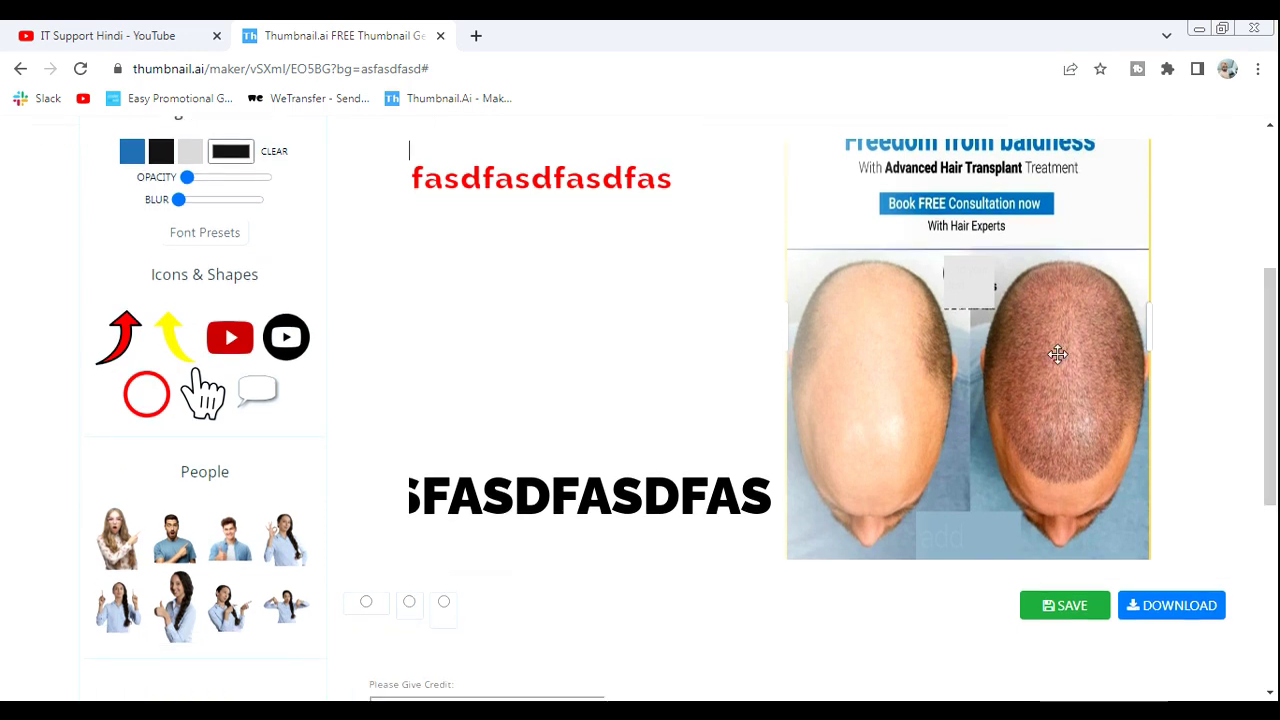
Nudge the red headline toward the top and leave the black headline deselected.
{"action": "left_click", "coordinate": [569, 172]}
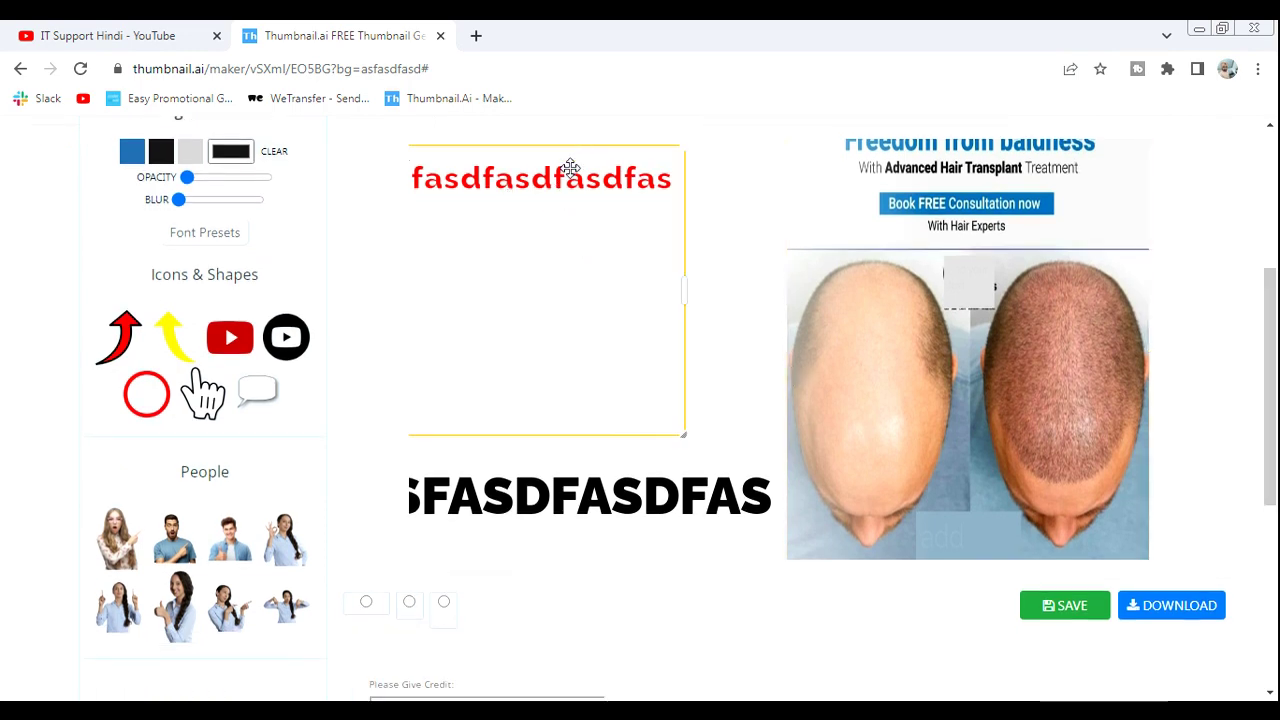
{"action": "left_click_drag", "start_coordinate": [566, 174], "coordinate": [636, 156]}
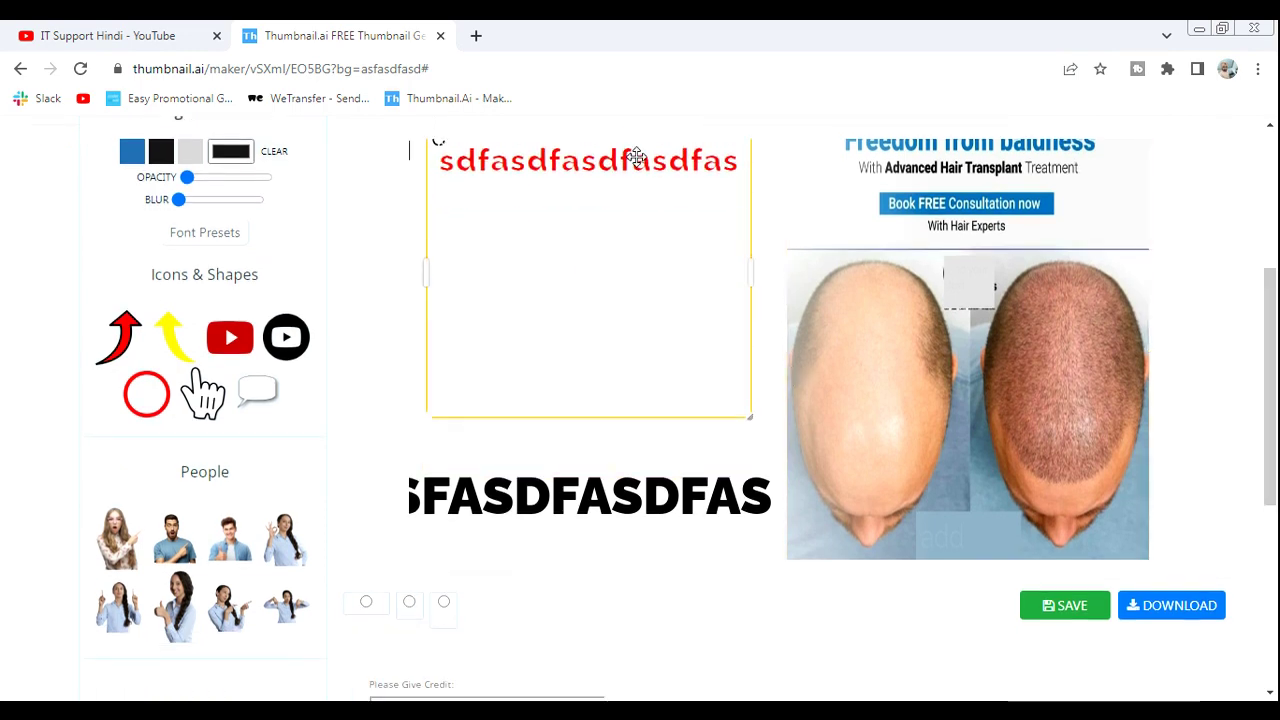
{"action": "double_click", "coordinate": [614, 497]}
{"action": "left_click", "coordinate": [652, 502]}
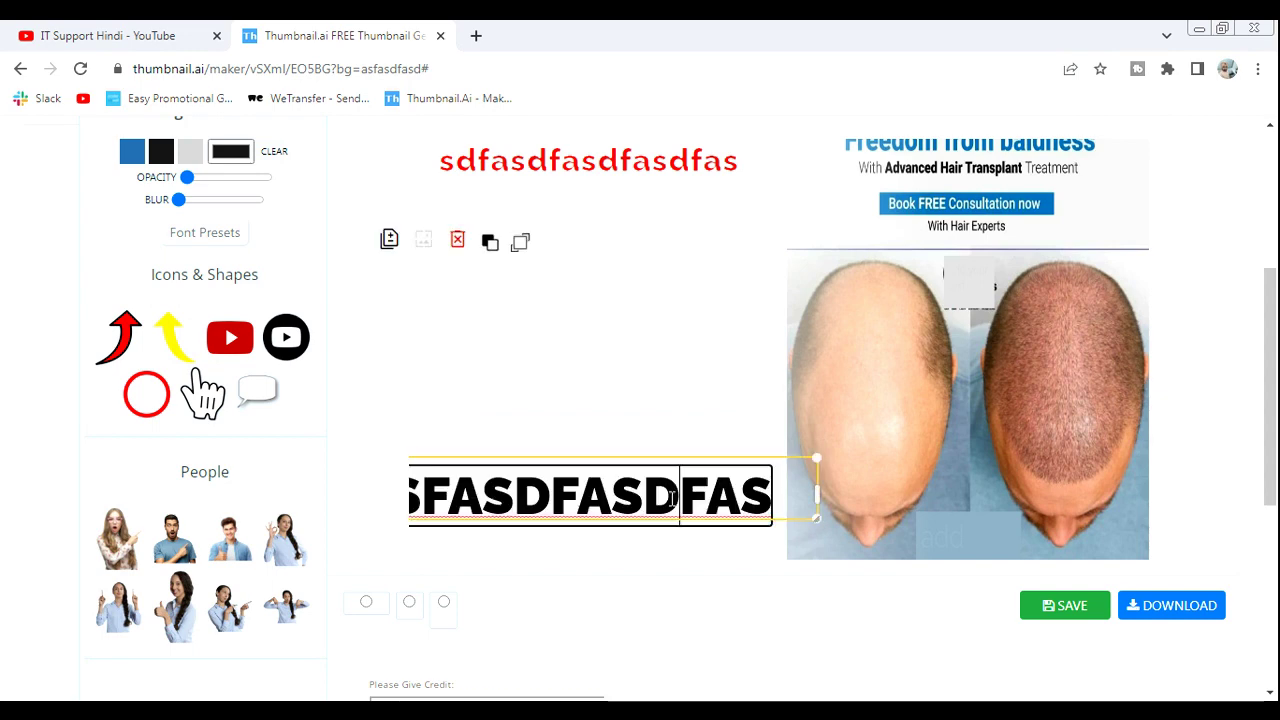
{"action": "left_click", "coordinate": [647, 250]}
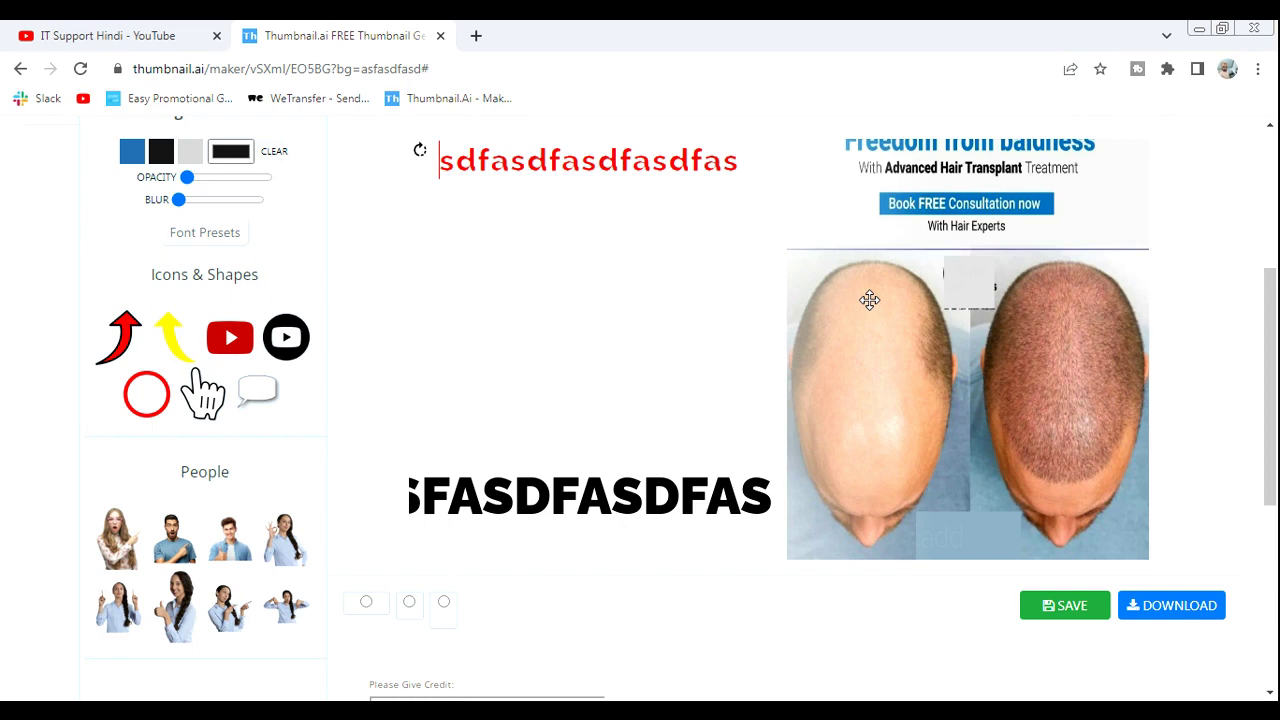
{"action": "left_click_drag", "start_coordinate": [1273, 287], "coordinate": [1273, 266]}
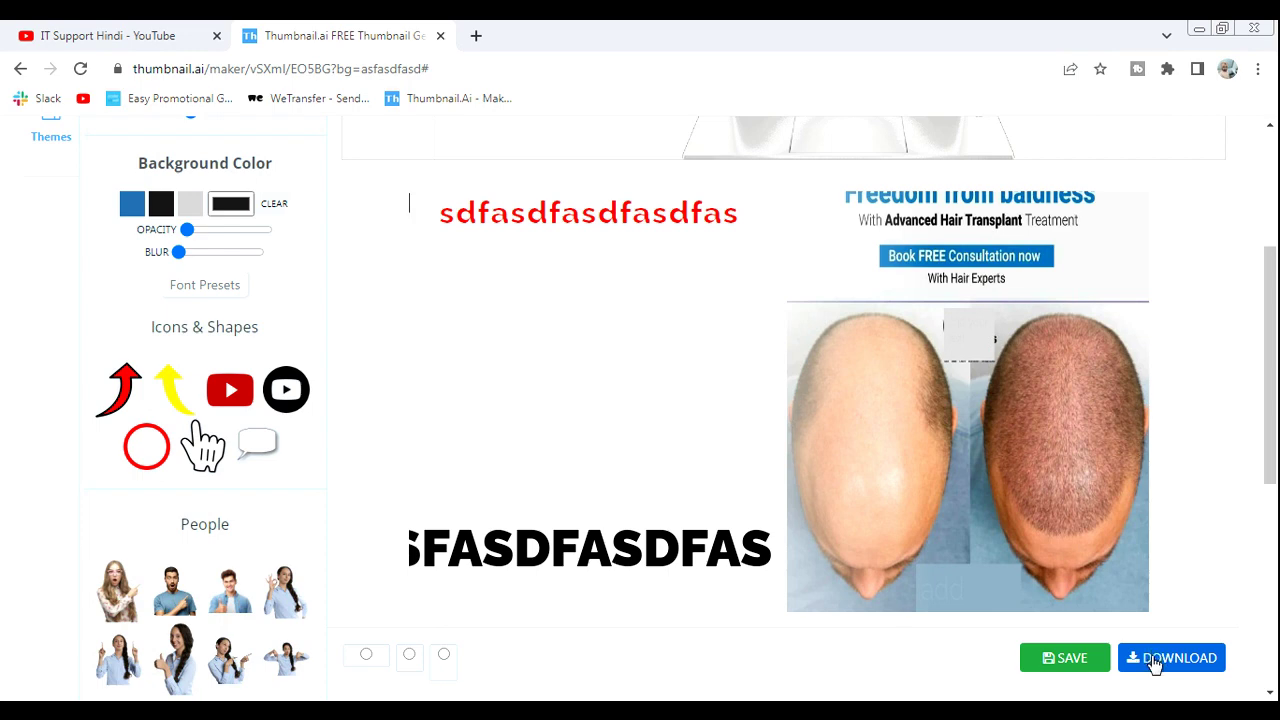
Add the surprised pointing woman cutout and shrink her into the centre.
{"action": "left_click", "coordinate": [140, 591]}
{"action": "mouse_move", "coordinate": [749, 451]}
{"action": "left_mouse_down"}
{"action": "mouse_move", "coordinate": [573, 355]}
{"action": "mouse_move", "coordinate": [556, 161]}
{"action": "left_mouse_up"}
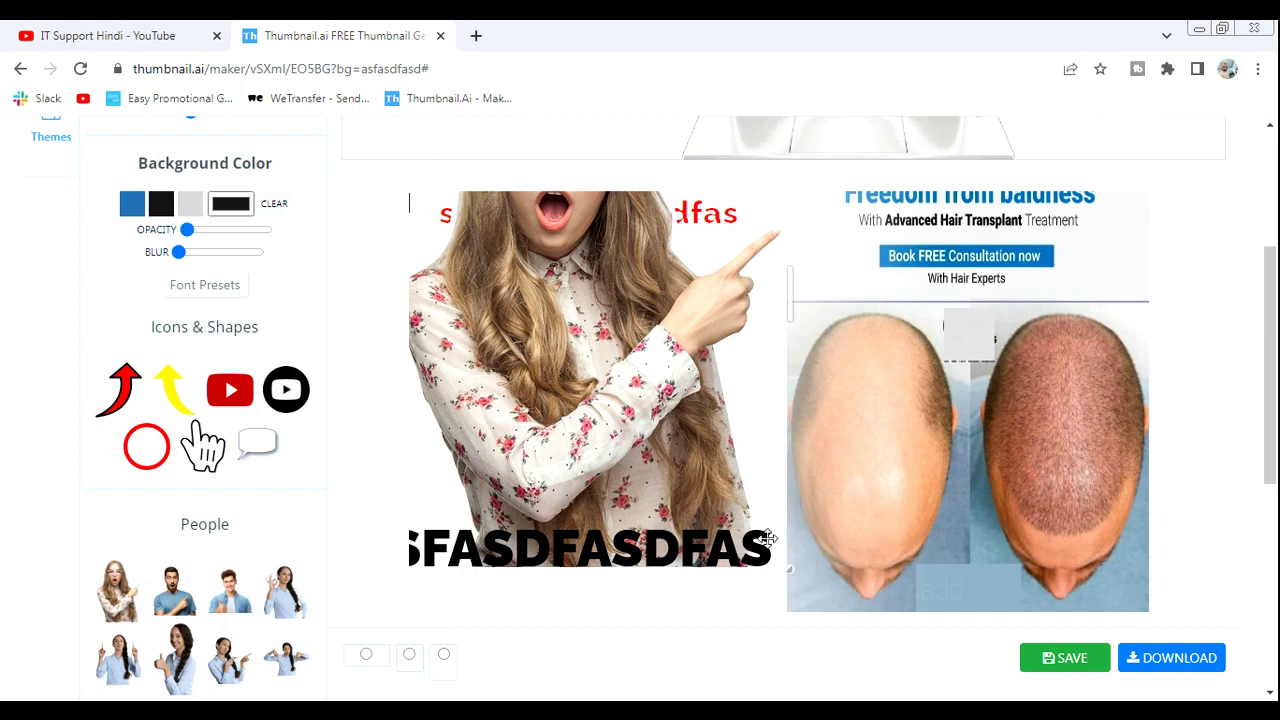
{"action": "mouse_move", "coordinate": [768, 538]}
{"action": "left_mouse_down"}
{"action": "mouse_move", "coordinate": [612, 487]}
{"action": "mouse_move", "coordinate": [620, 546]}
{"action": "left_mouse_up"}
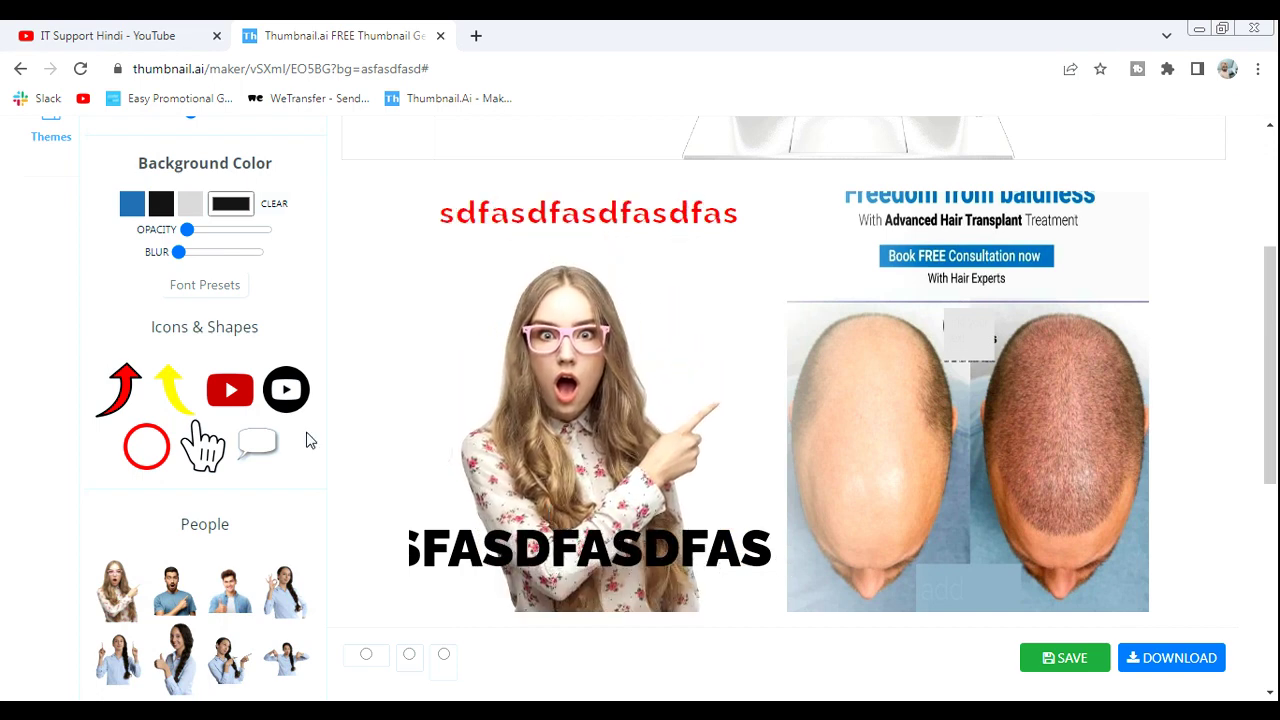
Add a YouTube play logo, shrink it, and place it beside the woman's finger.
{"action": "left_click", "coordinate": [224, 397]}
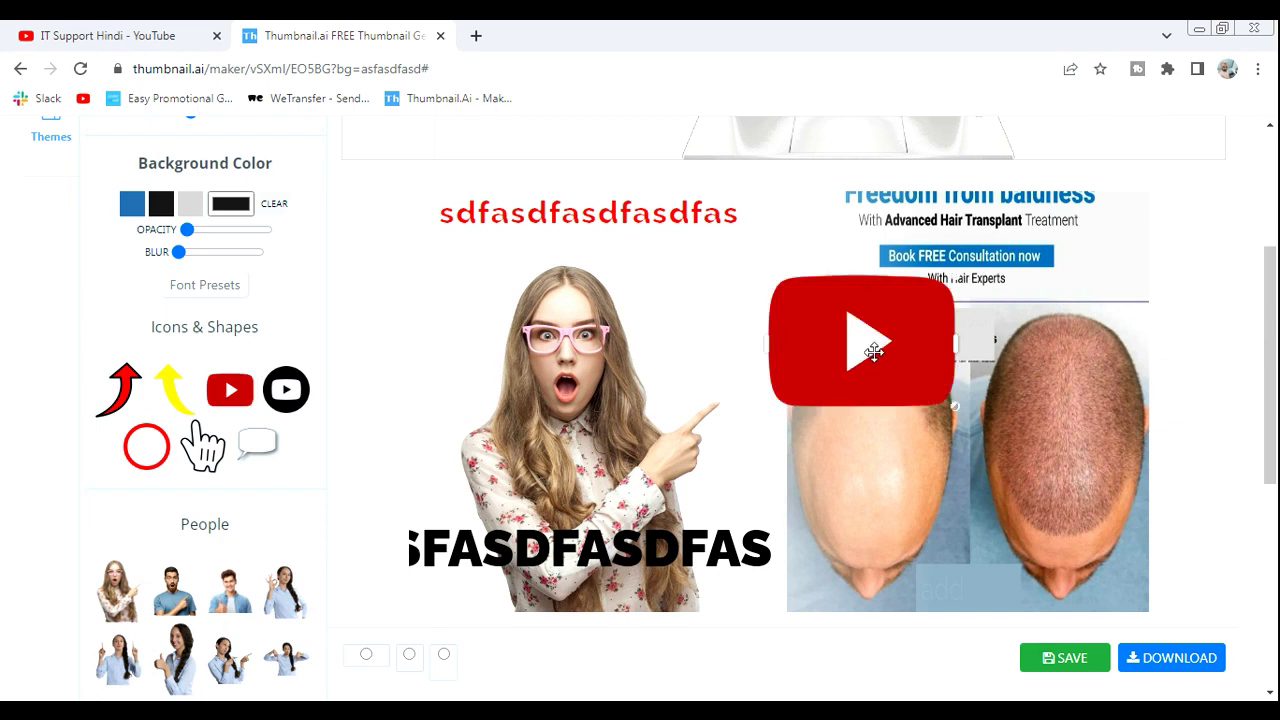
{"action": "left_click_drag", "start_coordinate": [866, 343], "coordinate": [733, 303]}
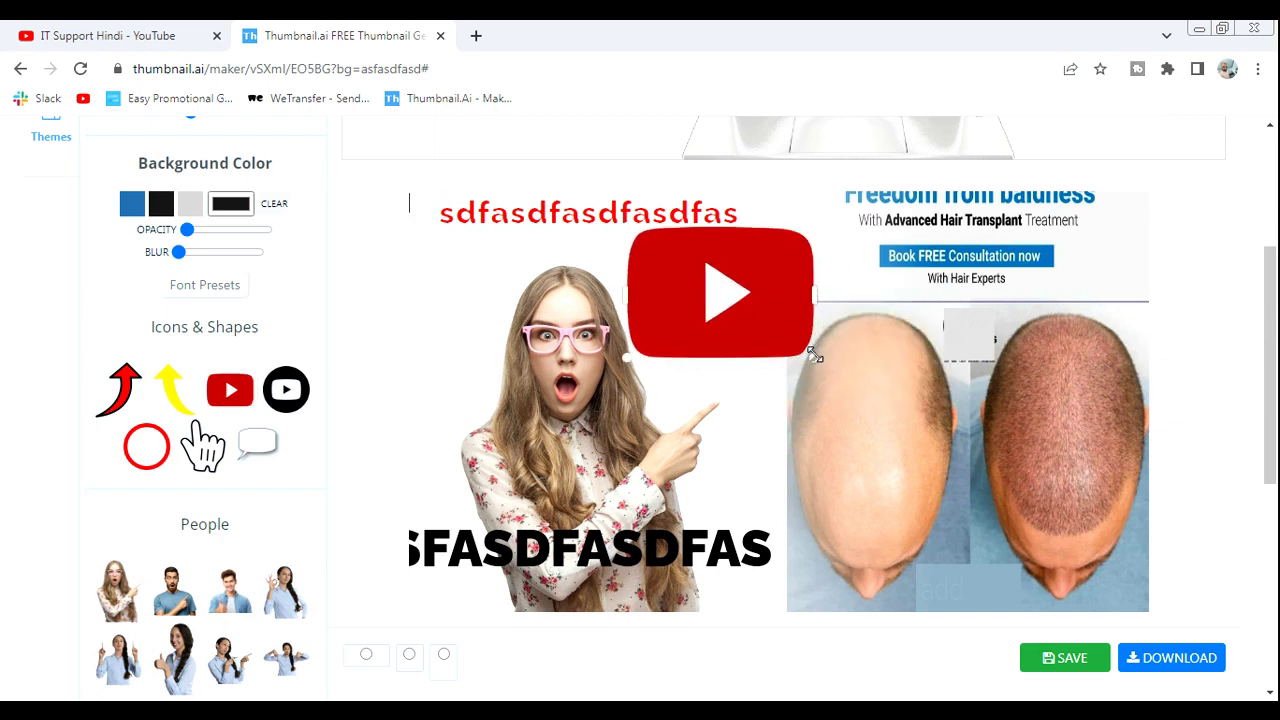
{"action": "mouse_move", "coordinate": [813, 357]}
{"action": "left_mouse_down"}
{"action": "mouse_move", "coordinate": [763, 333]}
{"action": "mouse_move", "coordinate": [746, 345]}
{"action": "left_mouse_up"}
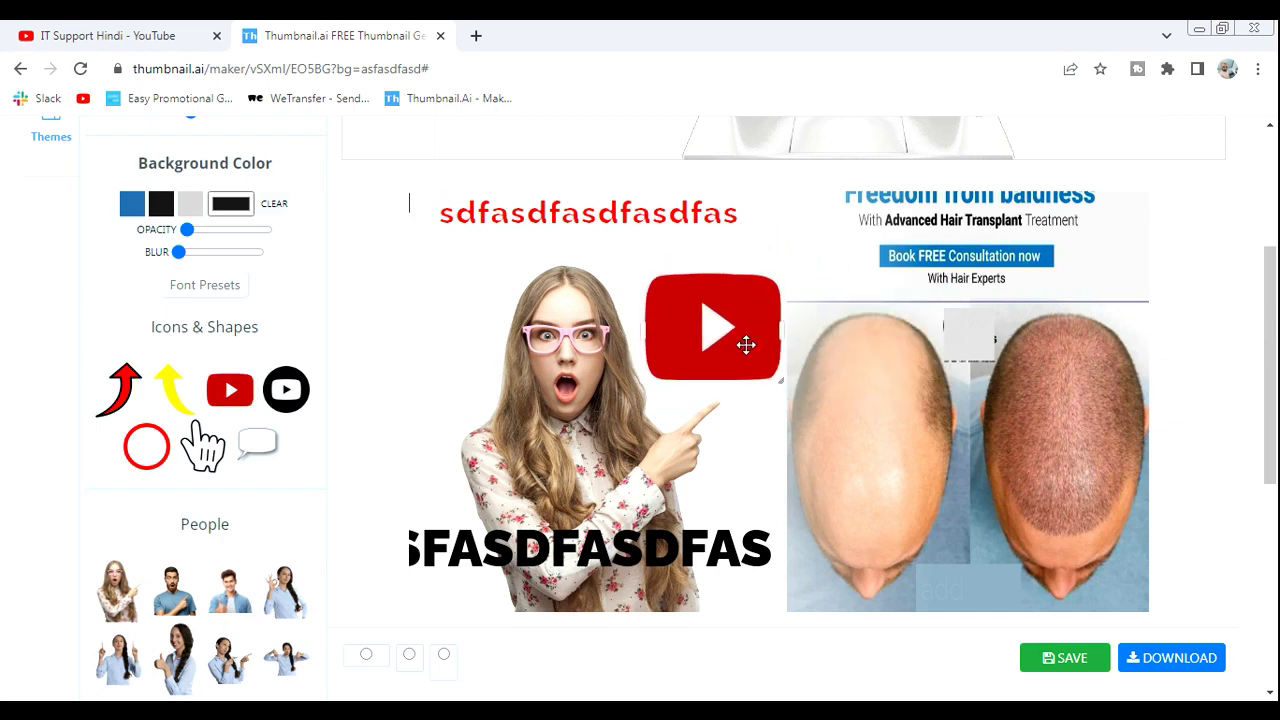
{"action": "left_click_drag", "start_coordinate": [617, 448], "coordinate": [552, 443]}
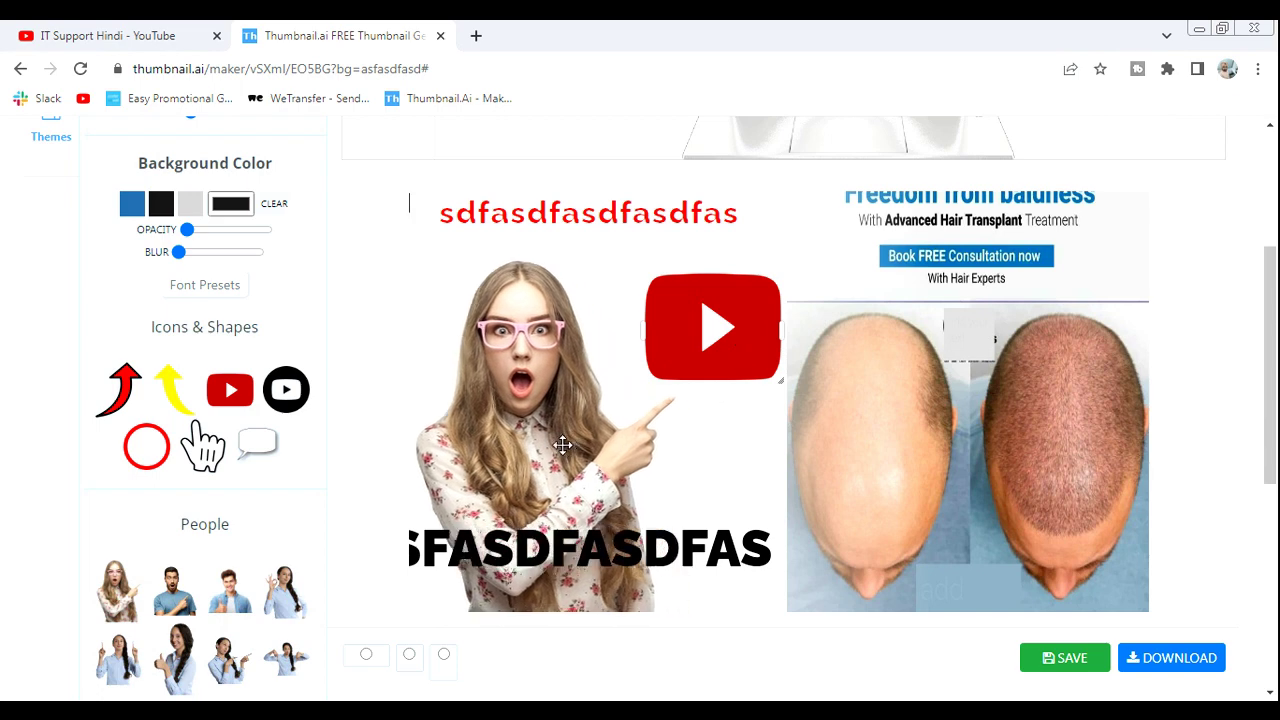
{"action": "left_click_drag", "start_coordinate": [683, 353], "coordinate": [679, 363]}
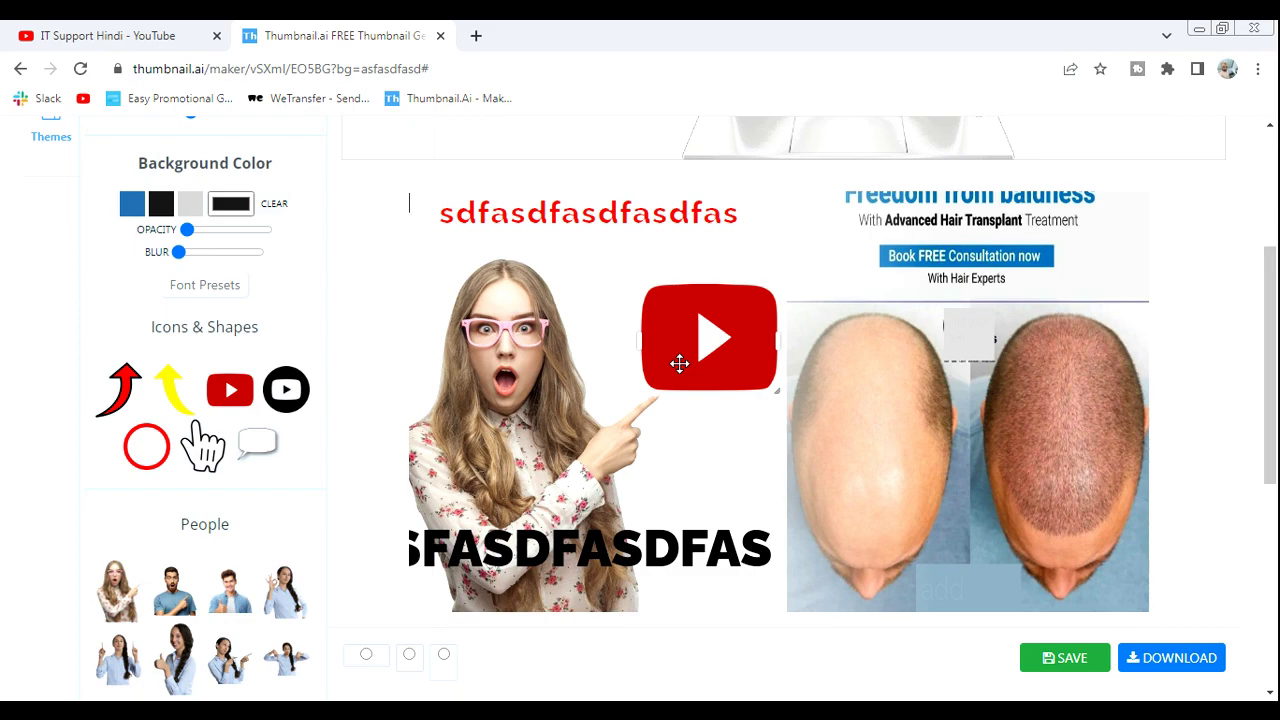
{"action": "mouse_move", "coordinate": [1272, 342]}
{"action": "left_mouse_down"}
{"action": "mouse_move", "coordinate": [1276, 226]}
{"action": "mouse_move", "coordinate": [1275, 335]}
{"action": "mouse_move", "coordinate": [1276, 294]}
{"action": "left_mouse_up"}
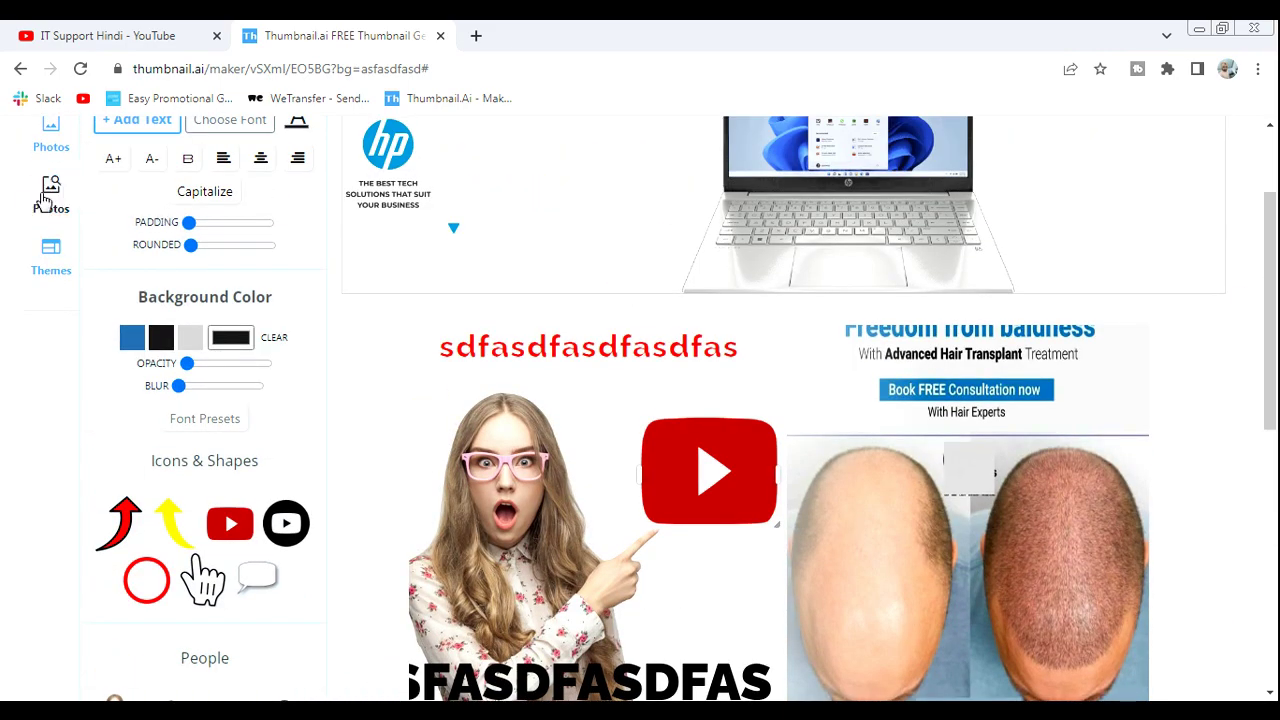
Search the free Photos library for 'hair' and load the Pixabay results.
{"action": "left_click", "coordinate": [49, 196]}
{"action": "left_click", "coordinate": [62, 142]}
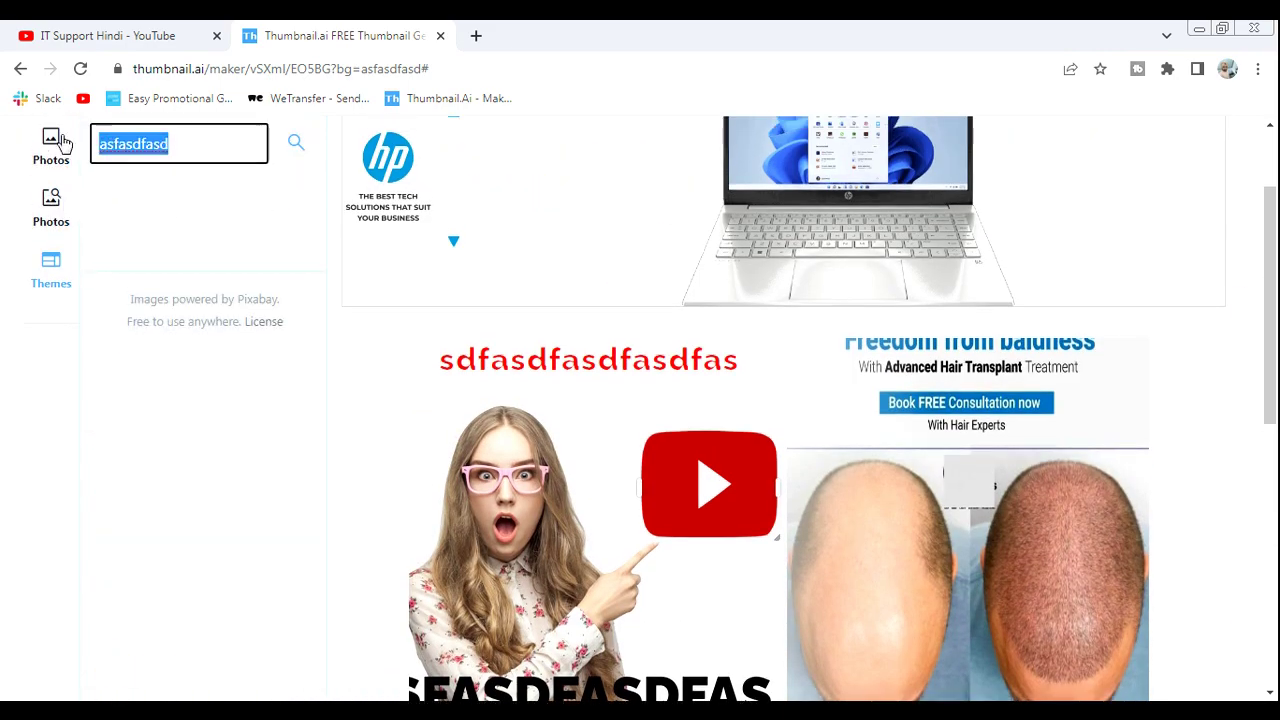
{"action": "key", "text": "BackSpace"}
{"action": "left_click_drag", "start_coordinate": [1273, 227], "coordinate": [1273, 197]}
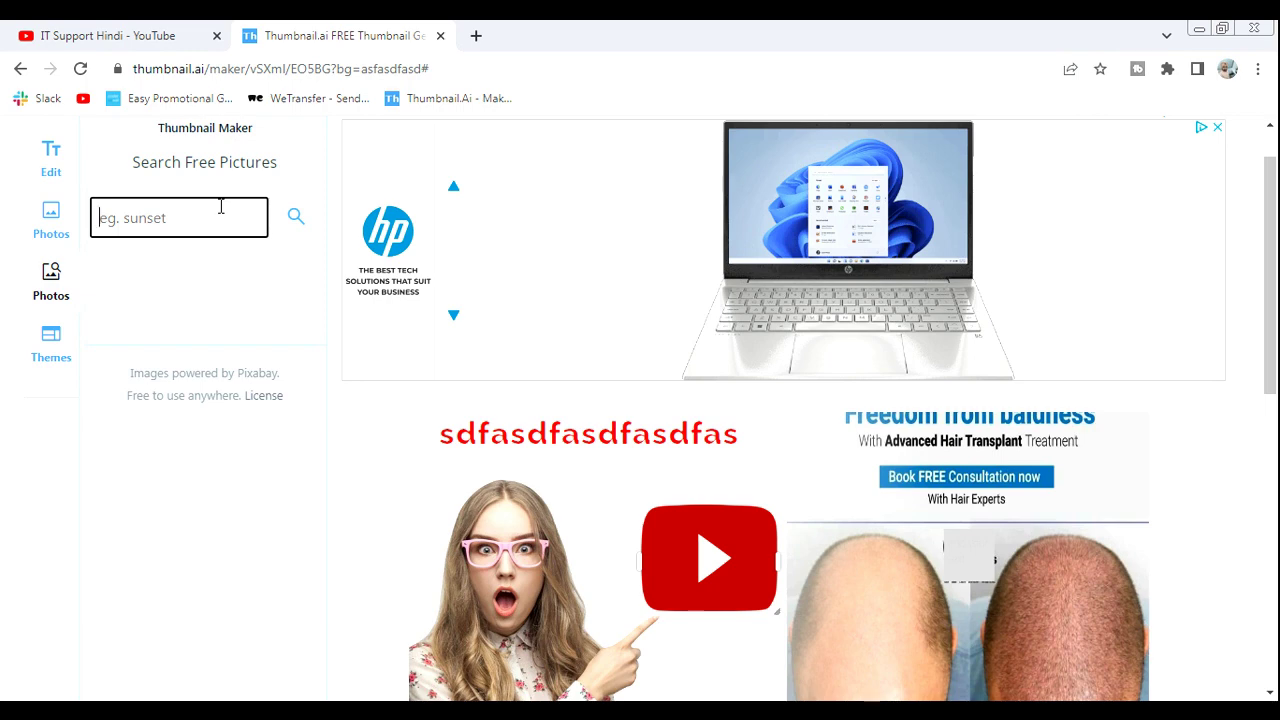
{"action": "type", "text": "transp"}
{"action": "key", "text": "BackSpace"}
{"action": "type", "text": "hair"}
{"action": "left_click", "coordinate": [296, 220]}
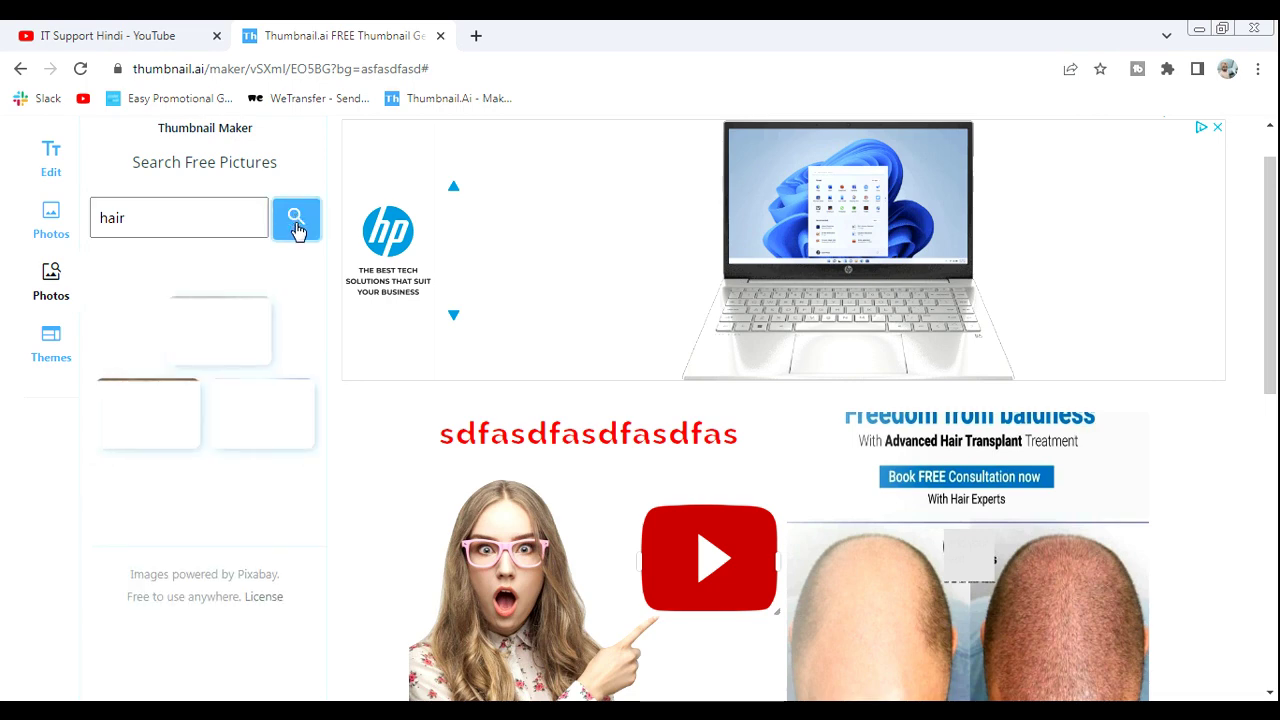
{"action": "left_click", "coordinate": [293, 230]}
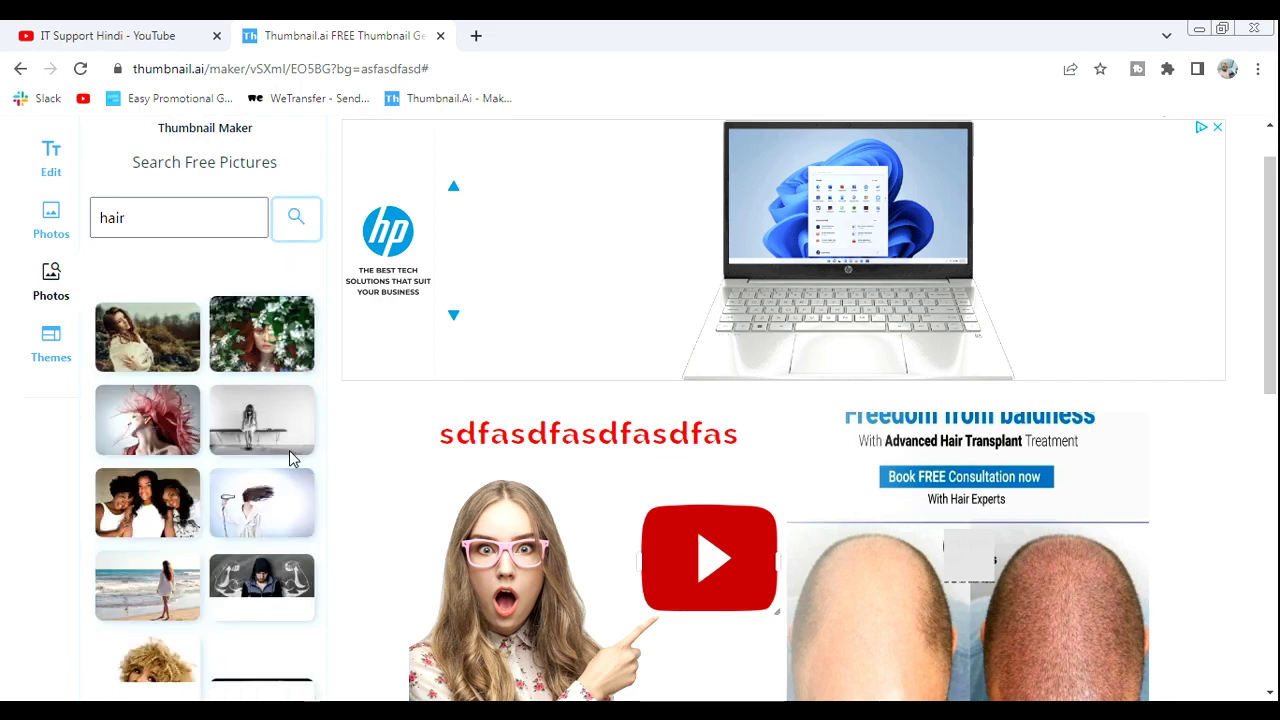
{"action": "mouse_move", "coordinate": [1275, 194]}
{"action": "left_mouse_down"}
{"action": "mouse_move", "coordinate": [1275, 296]}
{"action": "mouse_move", "coordinate": [1275, 203]}
{"action": "left_mouse_up"}
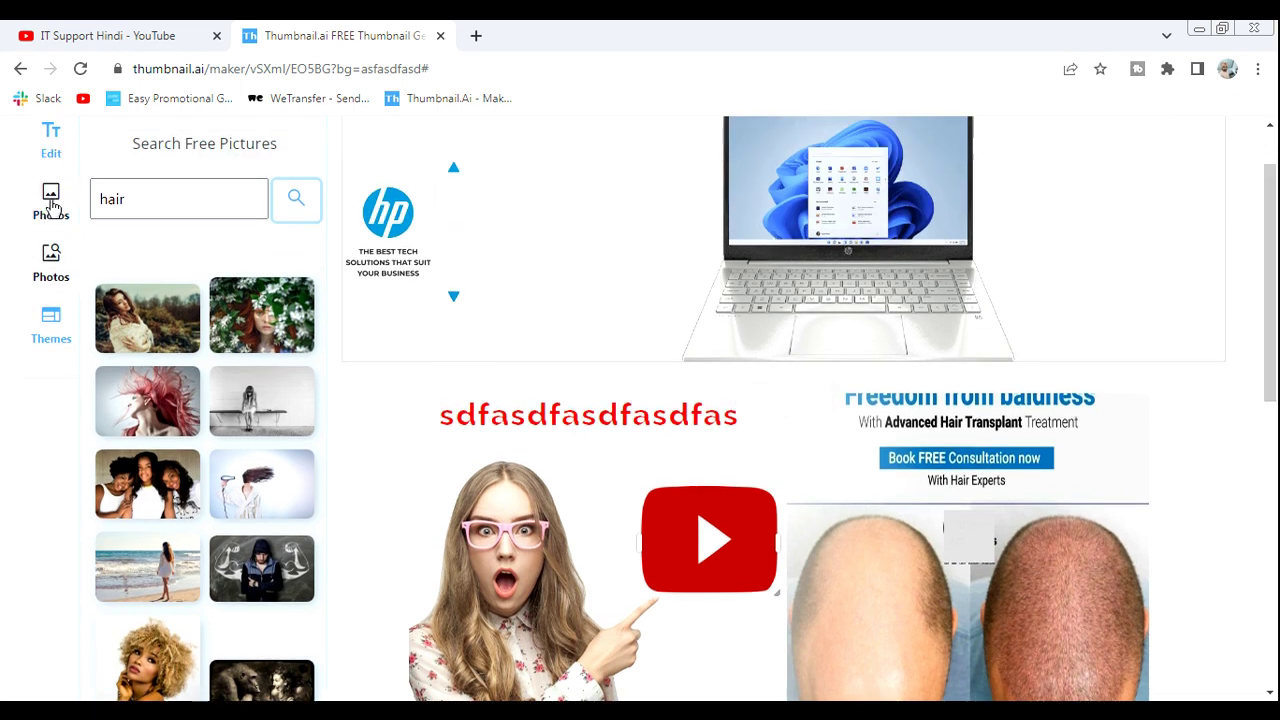
Show the ready-made Themes list beside the canvas, passing through Photos and Edit.
{"action": "left_click", "coordinate": [53, 205]}
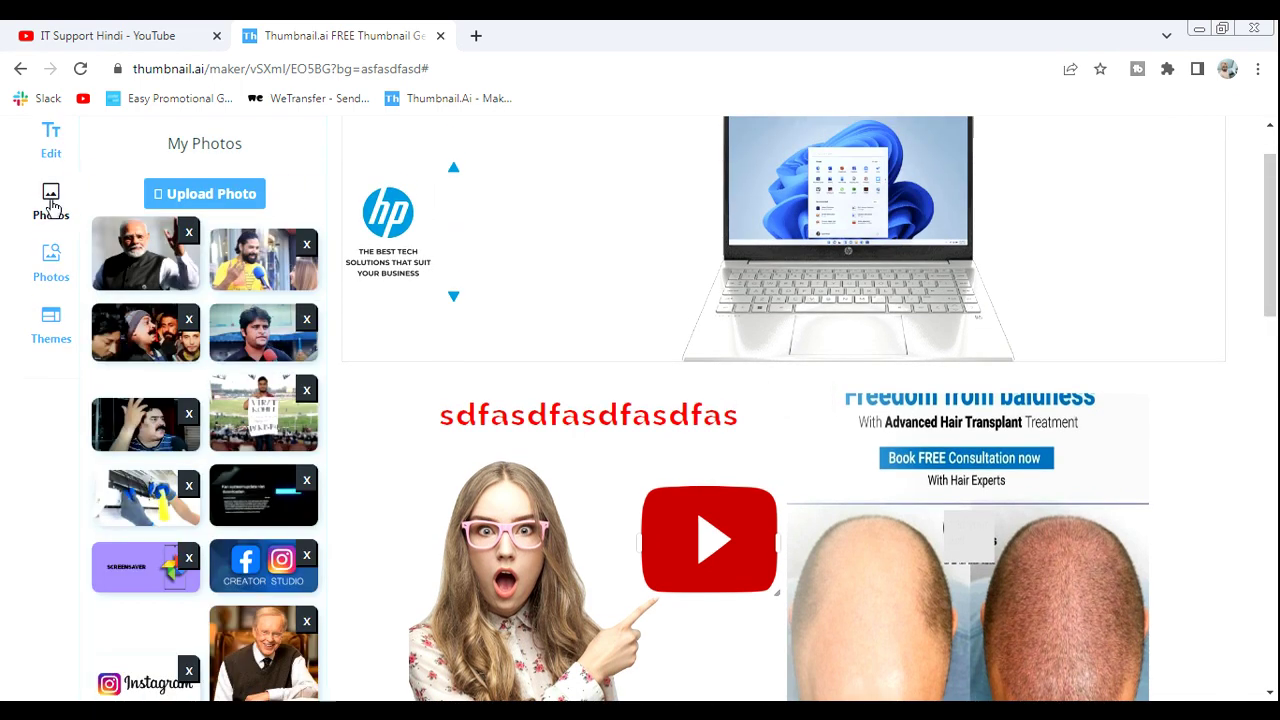
{"action": "left_click", "coordinate": [51, 148]}
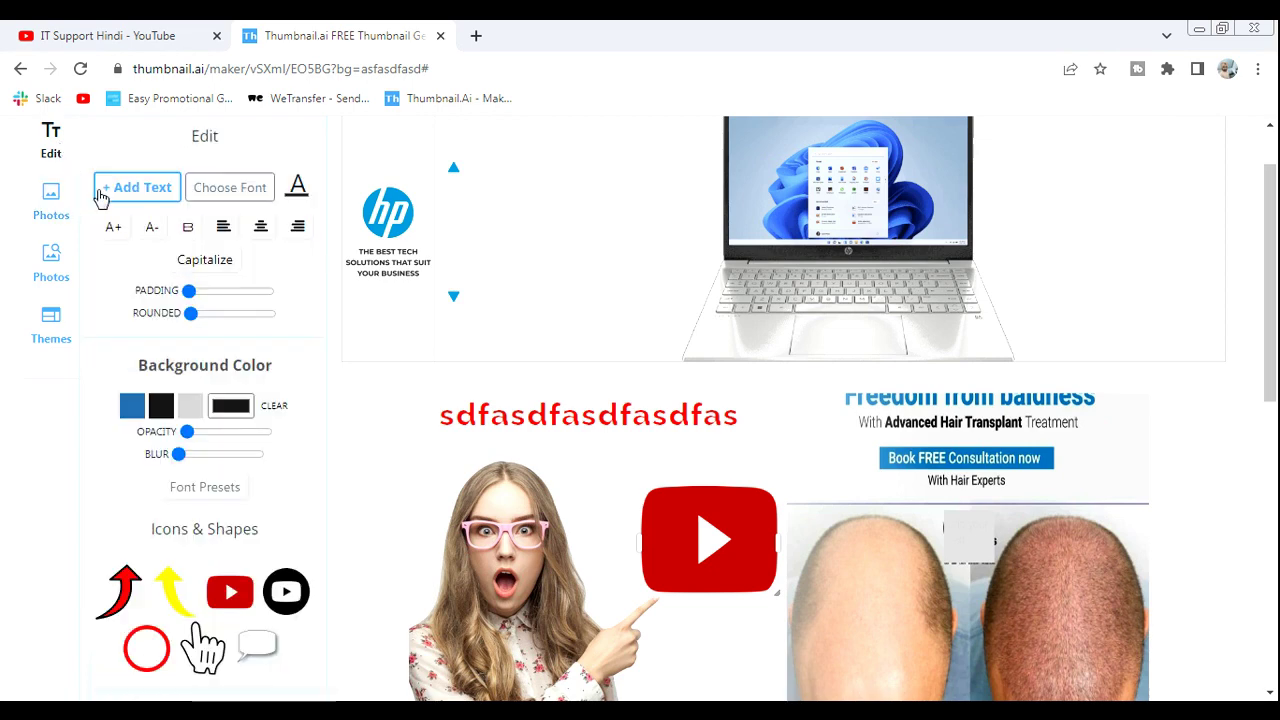
{"action": "left_click", "coordinate": [52, 318]}
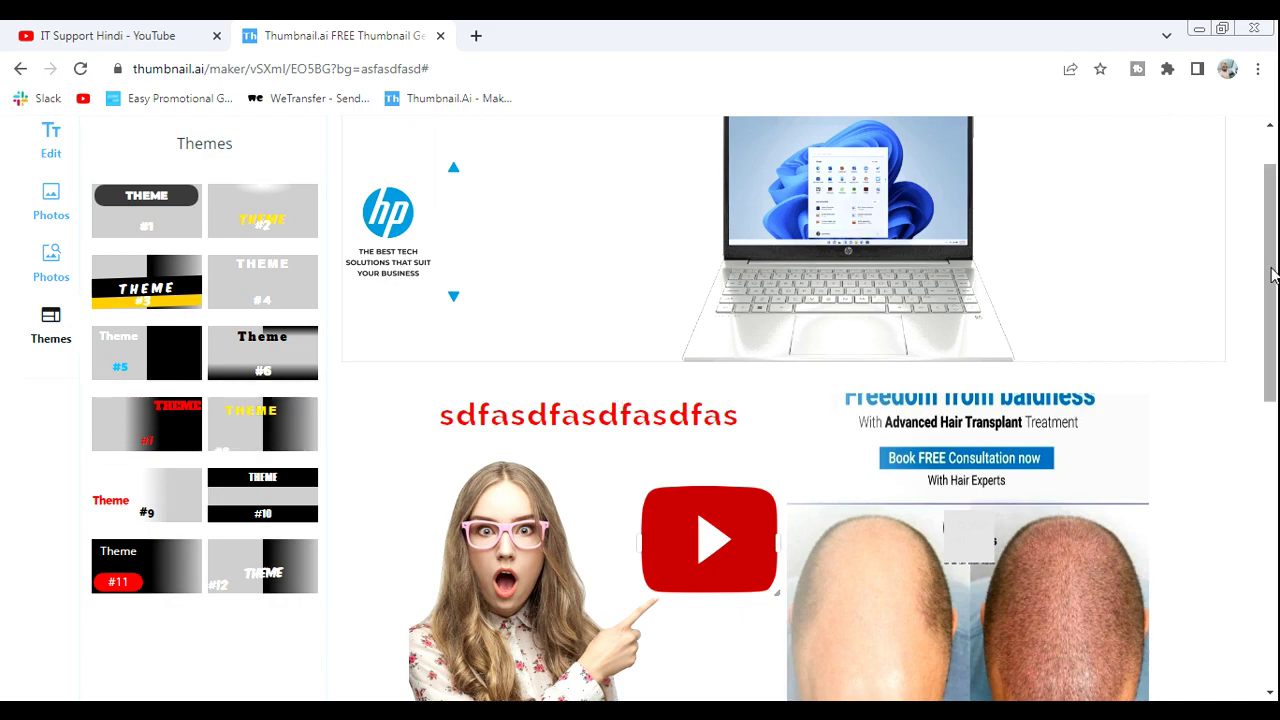
{"action": "left_click_drag", "start_coordinate": [1273, 275], "coordinate": [1276, 405]}
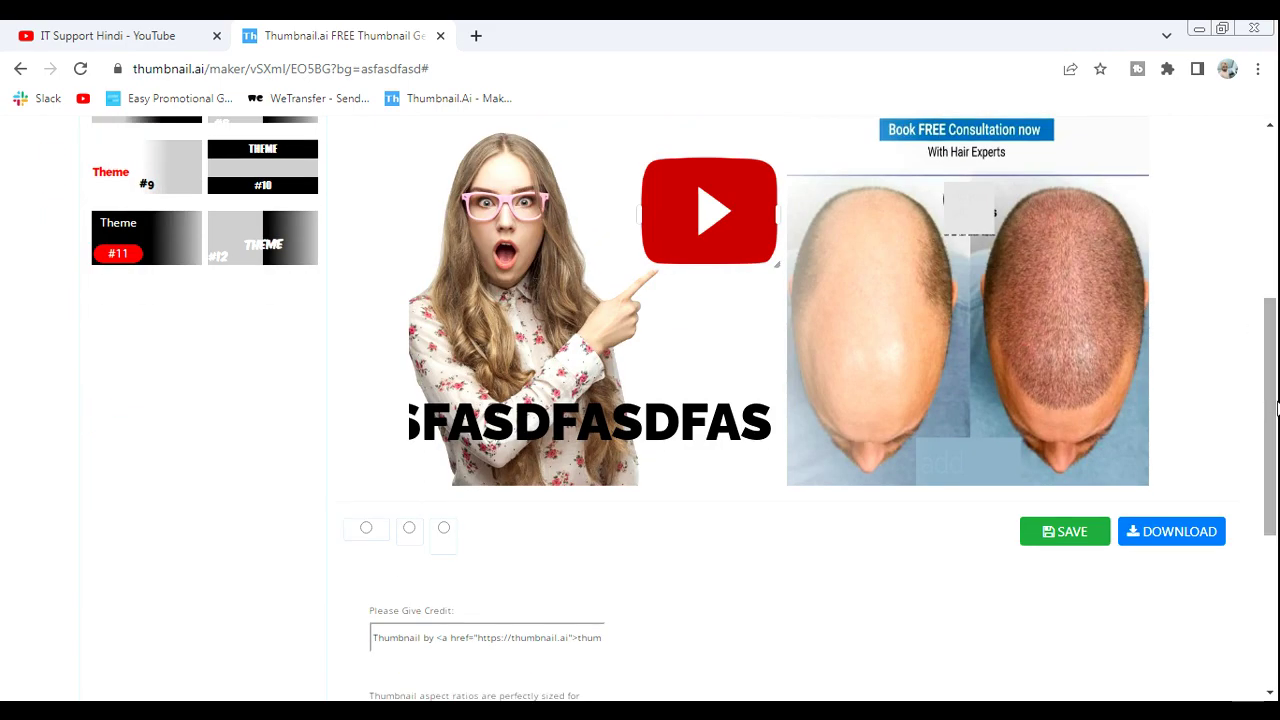
{"action": "scroll", "coordinate": [1276, 400], "scroll_direction": "up", "scroll_amount": 2}
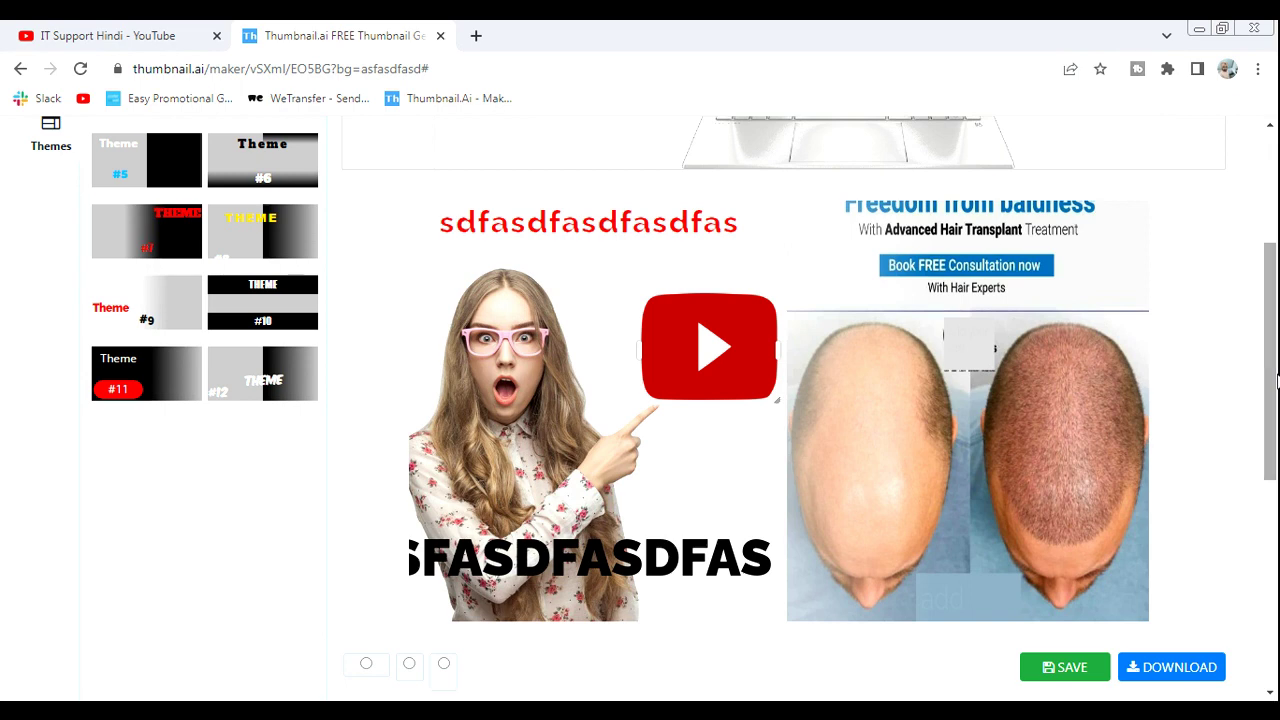